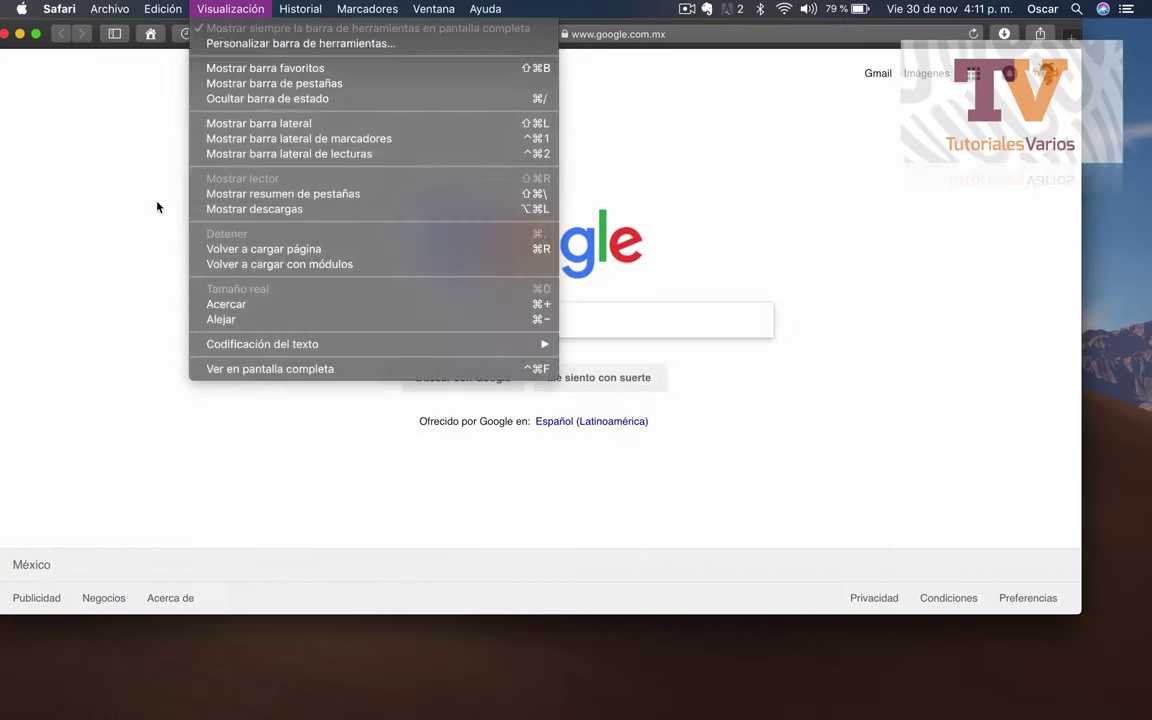
Enlarge the browser window and open the hosting login page at clairanetworks.net/cpanel.
{"action": "left_click", "coordinate": [155, 200]}
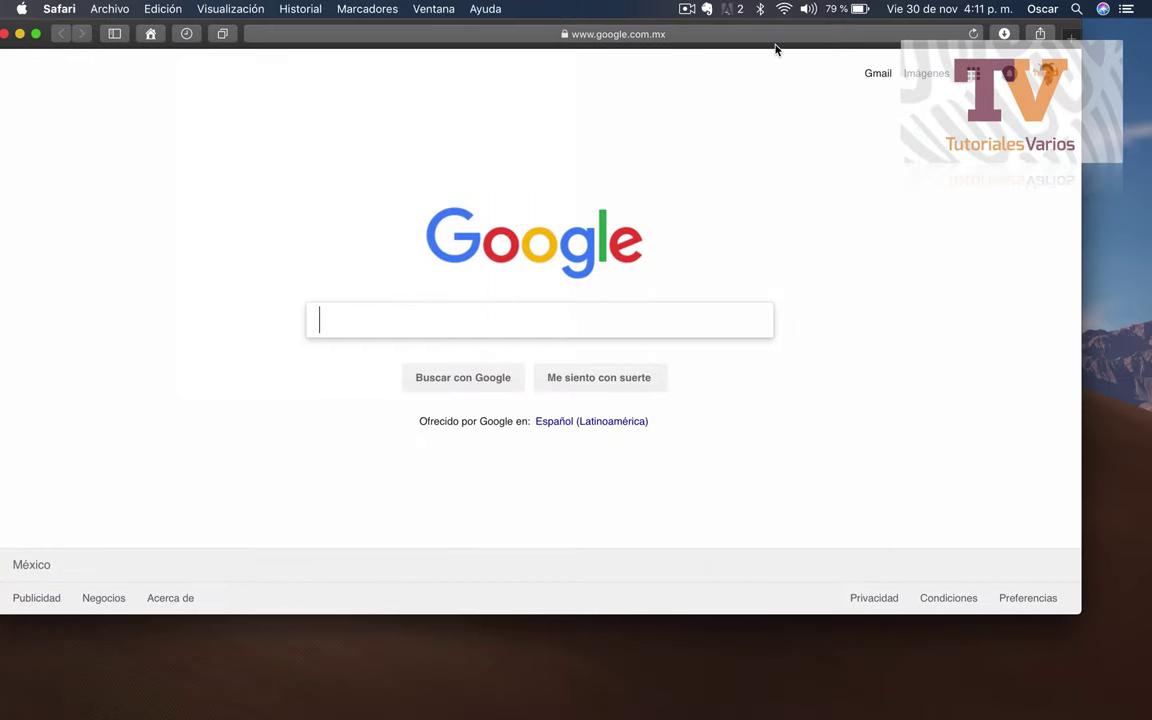
{"action": "left_click_drag", "start_coordinate": [775, 45], "coordinate": [789, 47]}
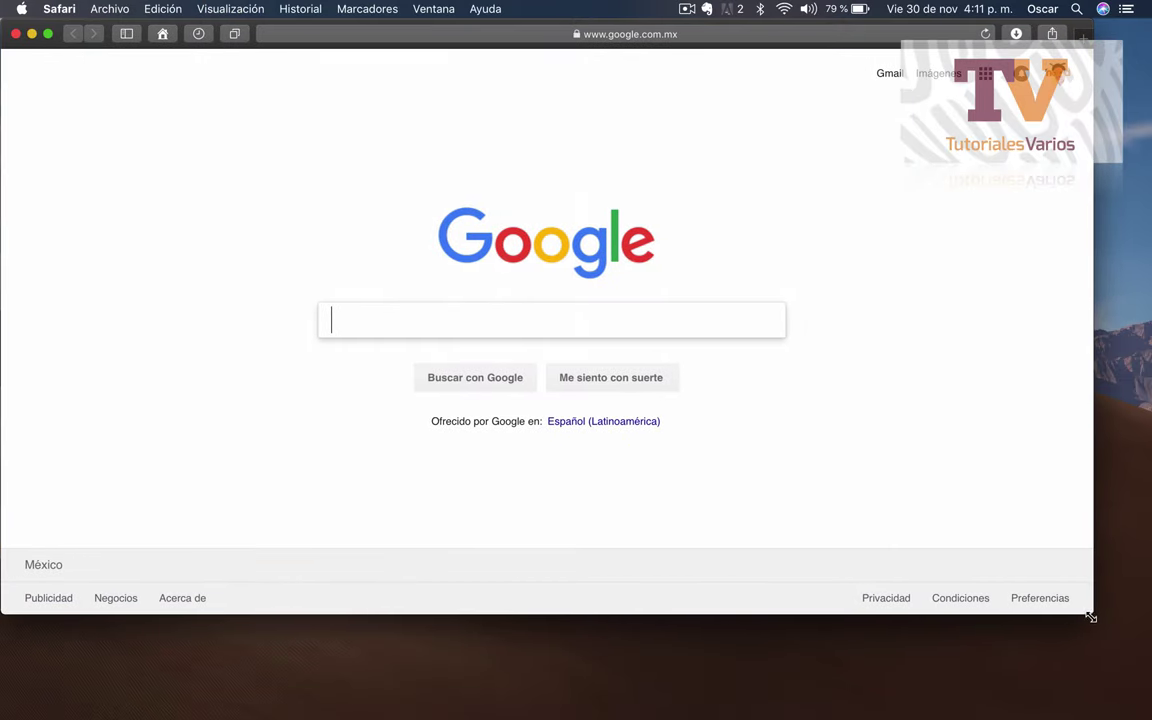
{"action": "double_click", "coordinate": [671, 45]}
{"action": "left_click", "coordinate": [694, 36]}
{"action": "type", "text": "clairanetworks.net/"}
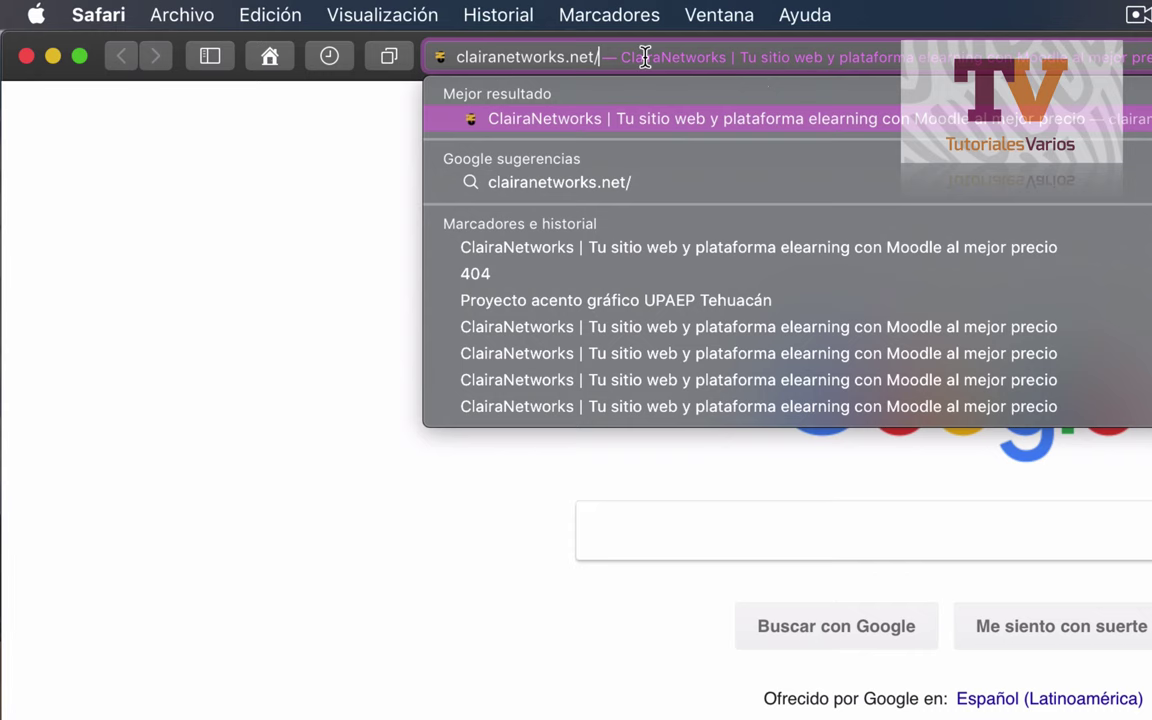
{"action": "type", "text": "cp"}
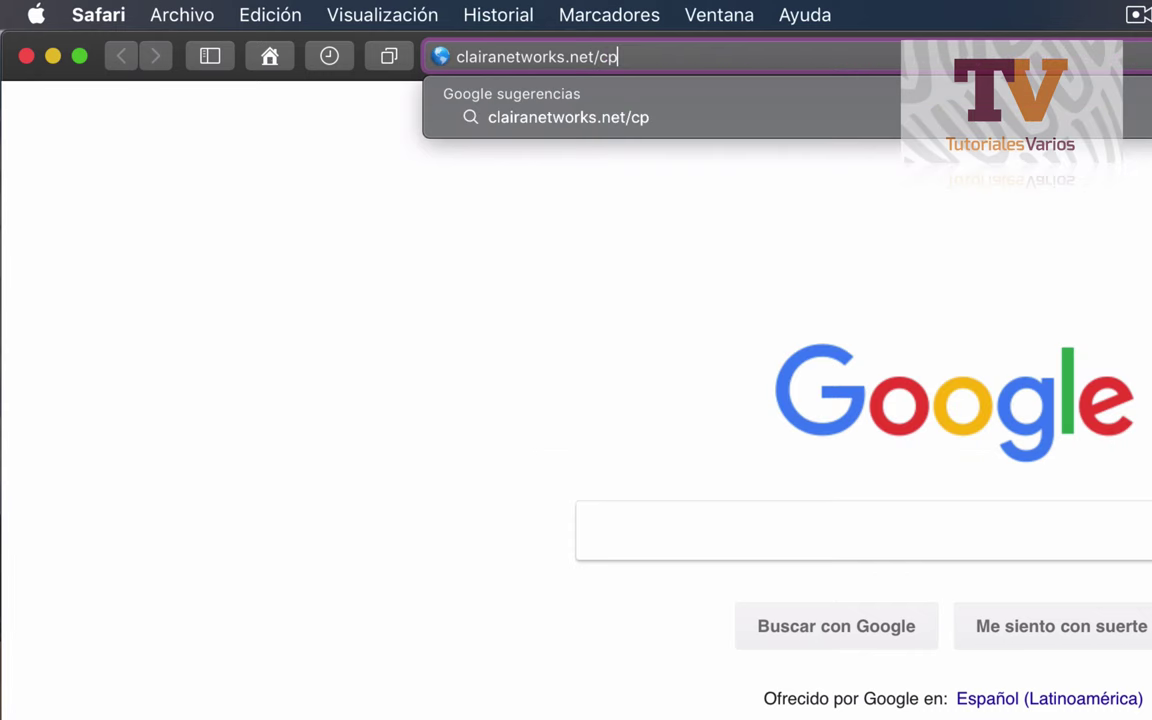
{"action": "type", "text": "anel"}
{"action": "key", "text": "Return"}
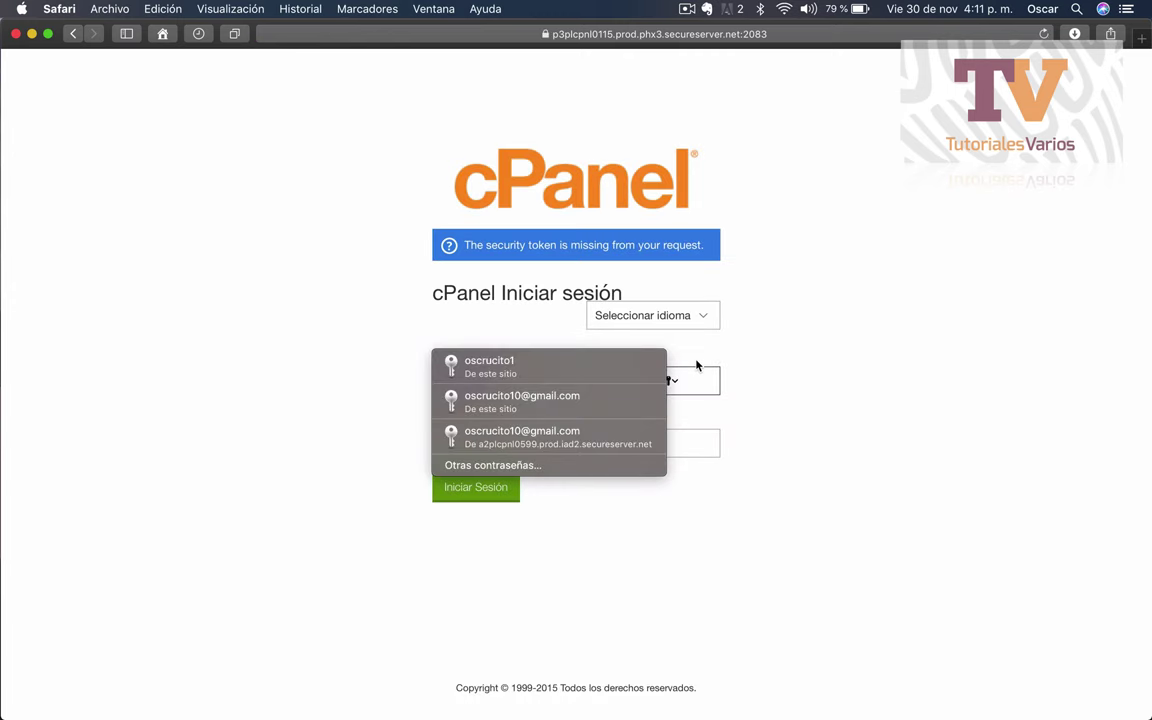
Log in to cPanel with the account's saved username and password.
{"action": "left_click", "coordinate": [596, 370]}
{"action": "left_click", "coordinate": [864, 391]}
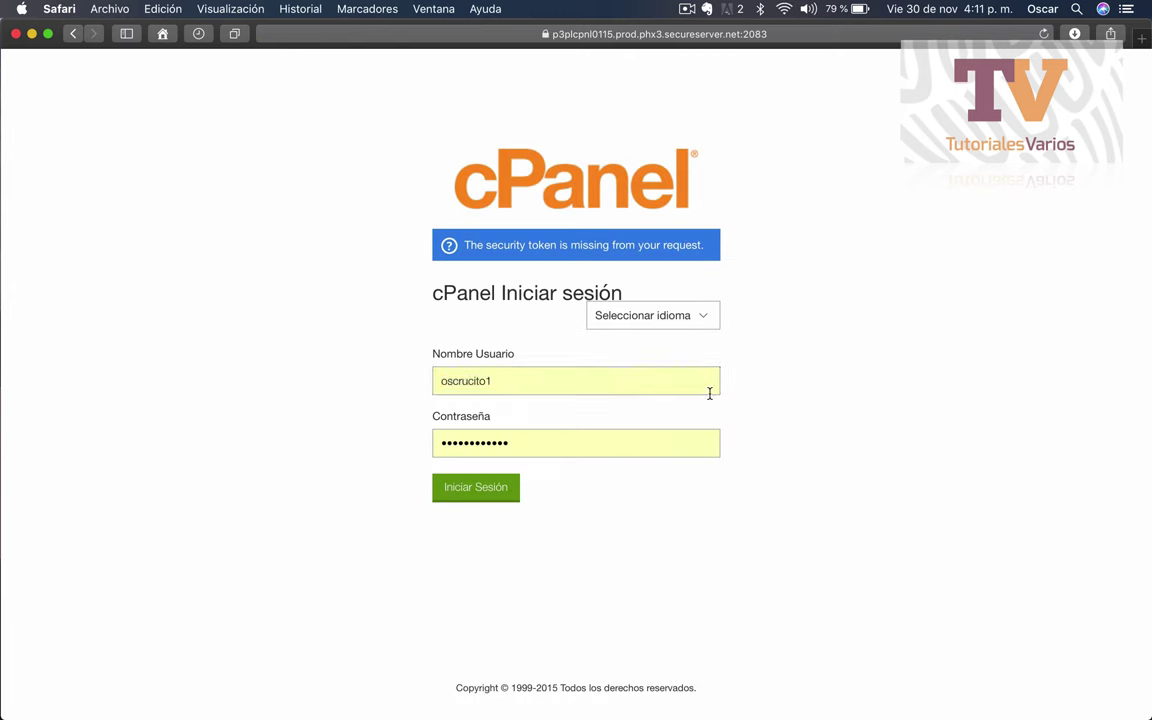
{"action": "left_click", "coordinate": [476, 440]}
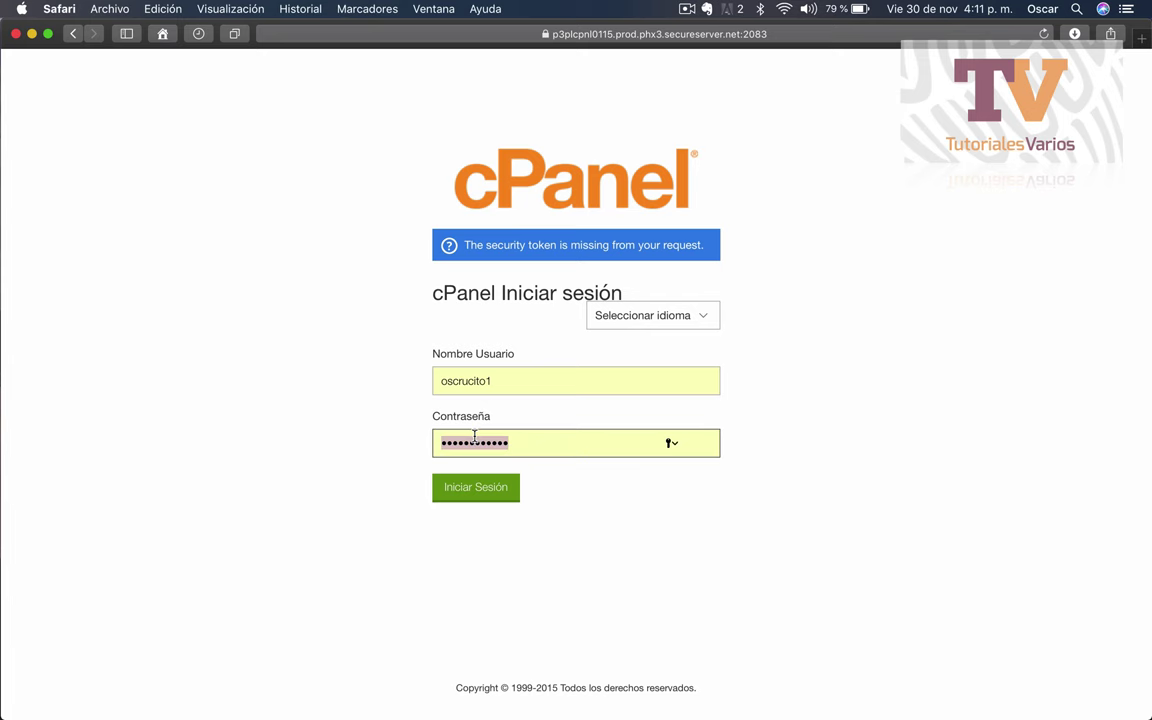
{"action": "left_click", "coordinate": [502, 495]}
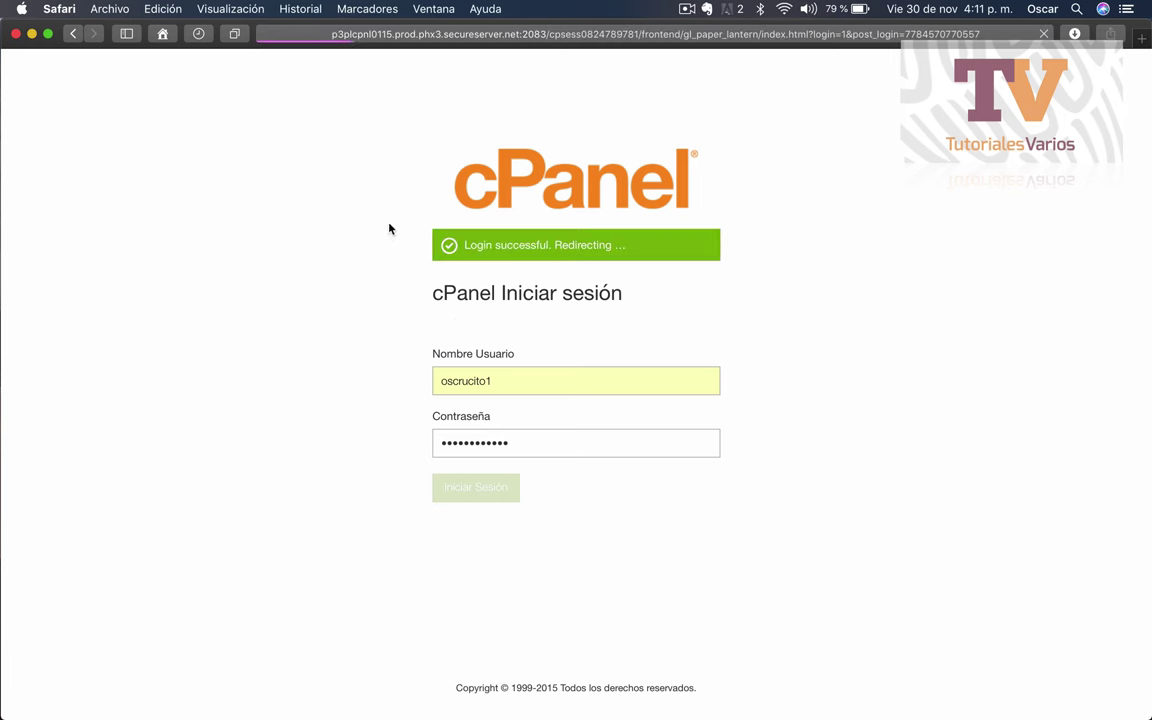
{"action": "key", "text": "ctrl+Up"}
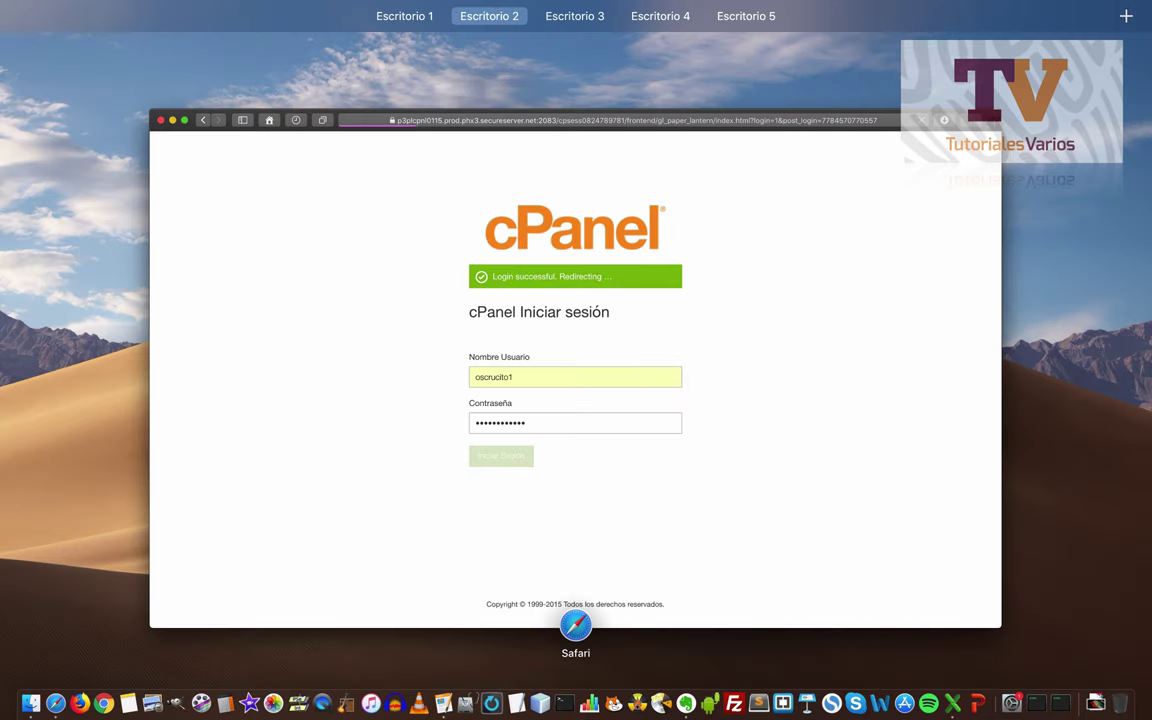
{"action": "key", "text": "ctrl+Up"}
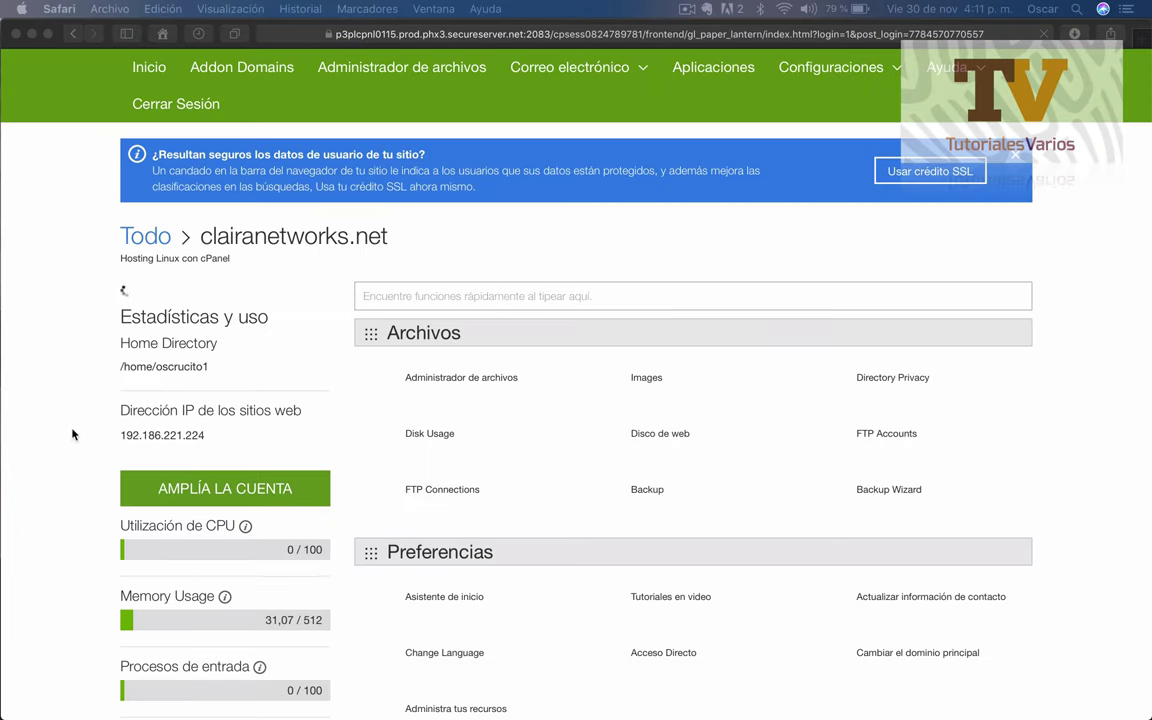
Look through the cPanel home page's tool sections from Archivos down to Aplicaciones web and return to the beginning.
{"action": "scroll", "coordinate": [751, 478], "scroll_direction": "down", "scroll_amount": 3}
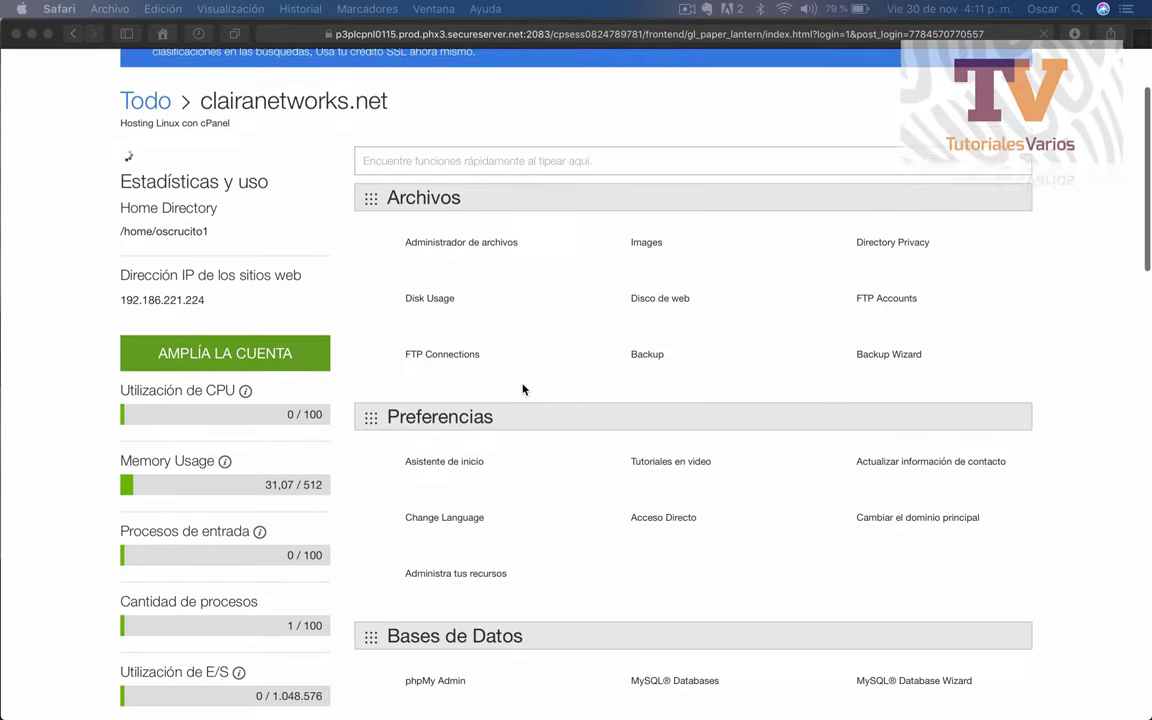
{"action": "scroll", "coordinate": [522, 389], "scroll_direction": "down", "scroll_amount": 8}
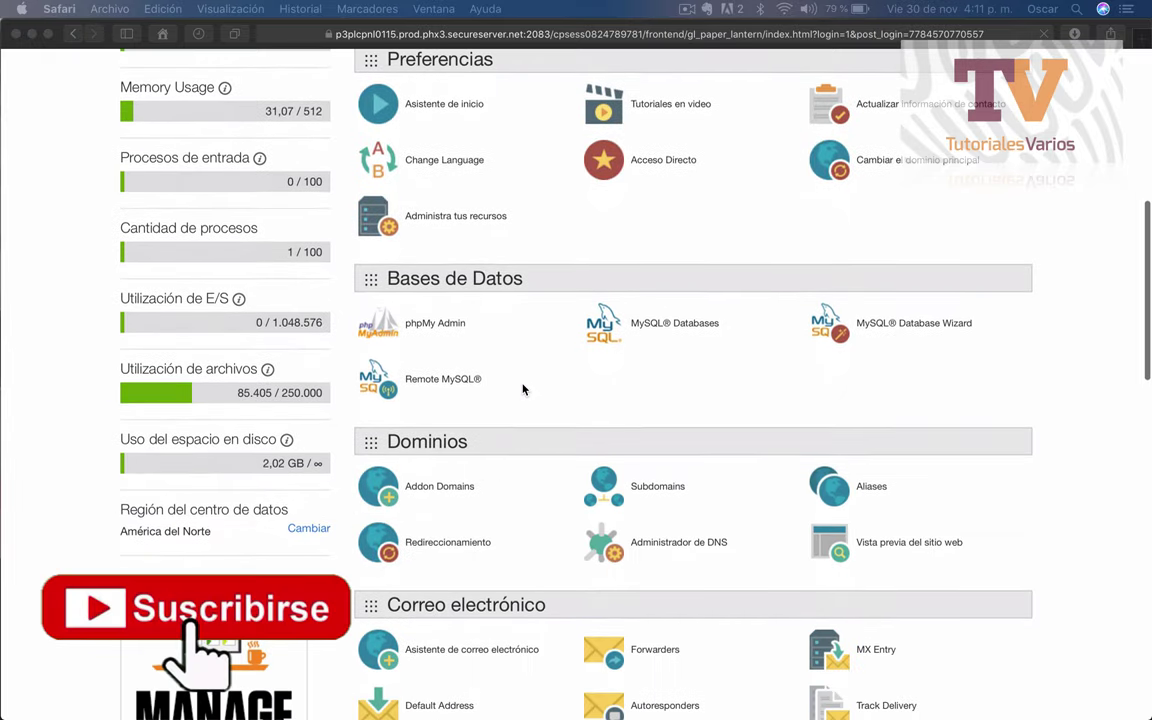
{"action": "scroll", "coordinate": [522, 389], "scroll_direction": "down", "scroll_amount": 10}
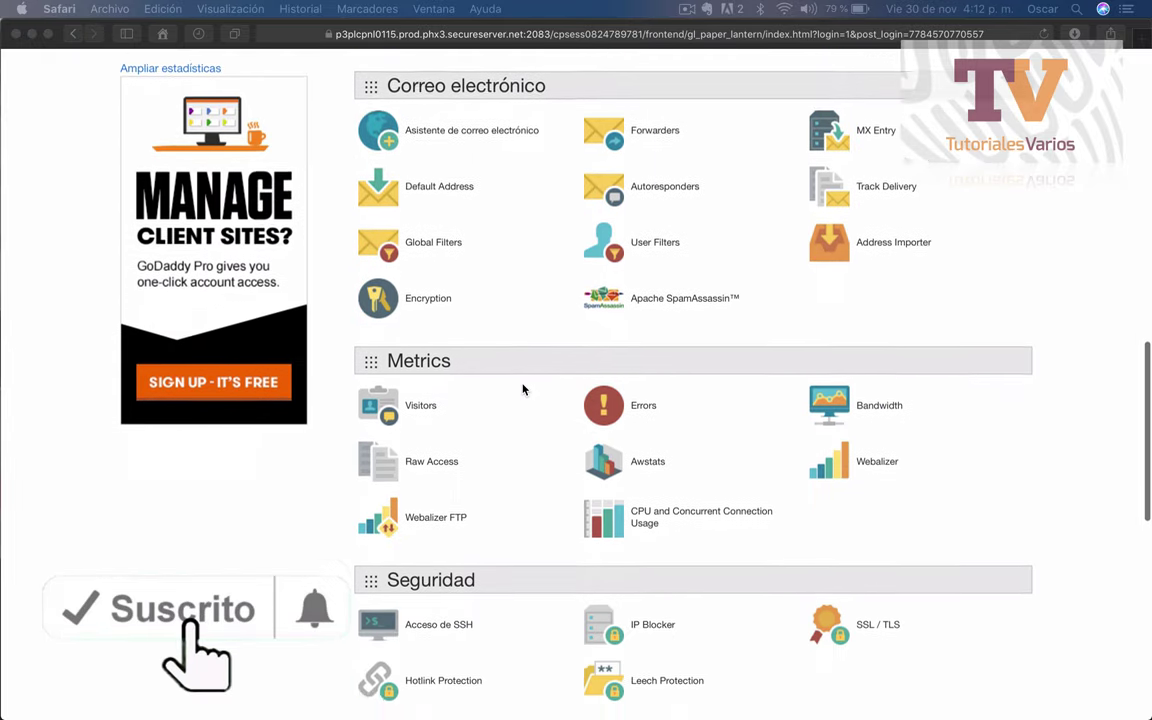
{"action": "scroll", "coordinate": [458, 303], "scroll_direction": "down", "scroll_amount": 2}
{"action": "scroll", "coordinate": [446, 288], "scroll_direction": "down", "scroll_amount": 3}
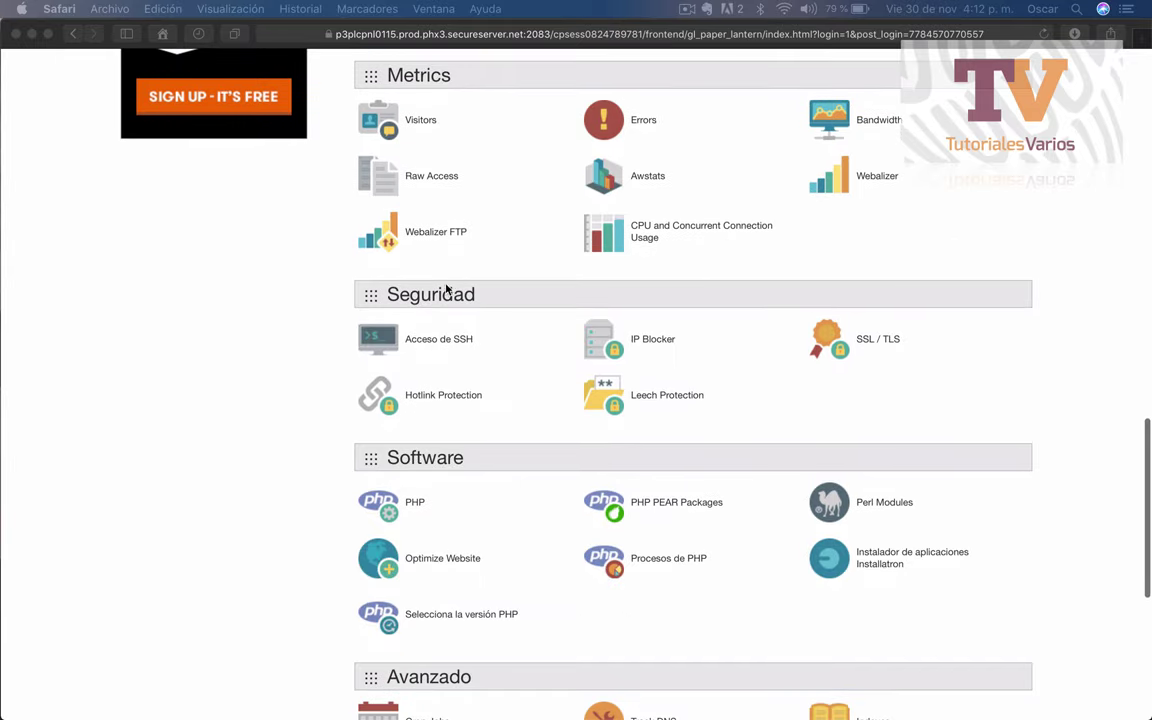
{"action": "scroll", "coordinate": [443, 348], "scroll_direction": "down", "scroll_amount": 8}
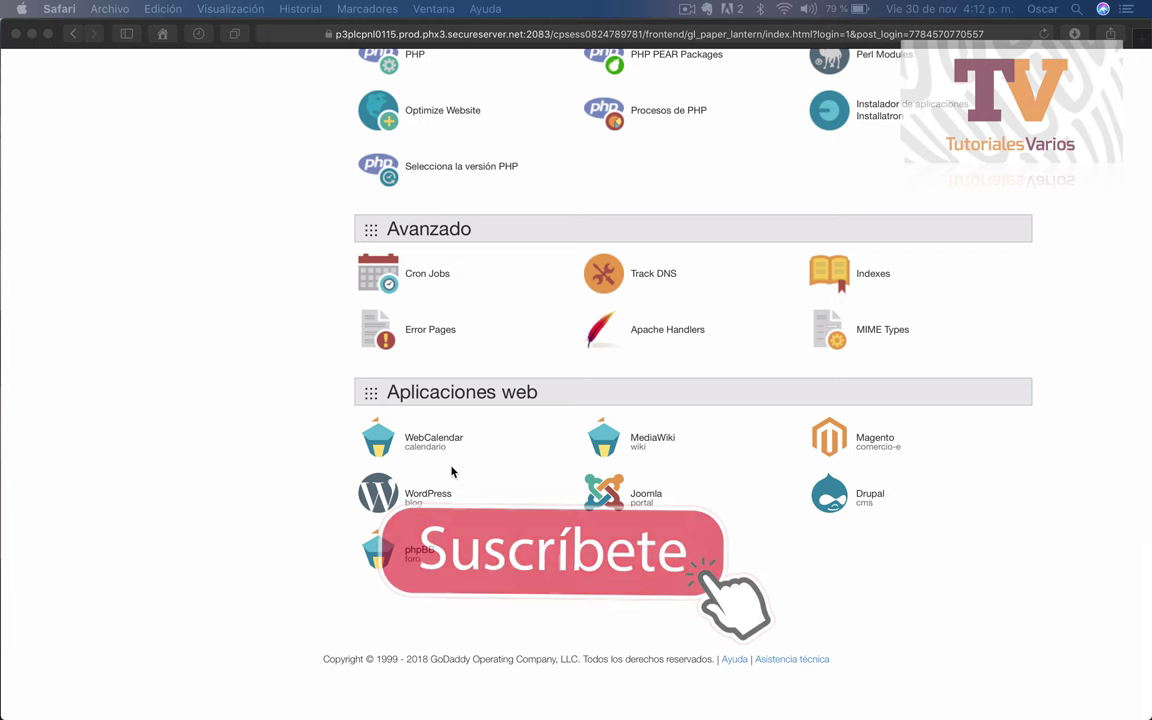
{"action": "scroll", "coordinate": [451, 471], "scroll_direction": "up", "scroll_amount": 15}
{"action": "scroll", "coordinate": [451, 471], "scroll_direction": "up", "scroll_amount": 2}
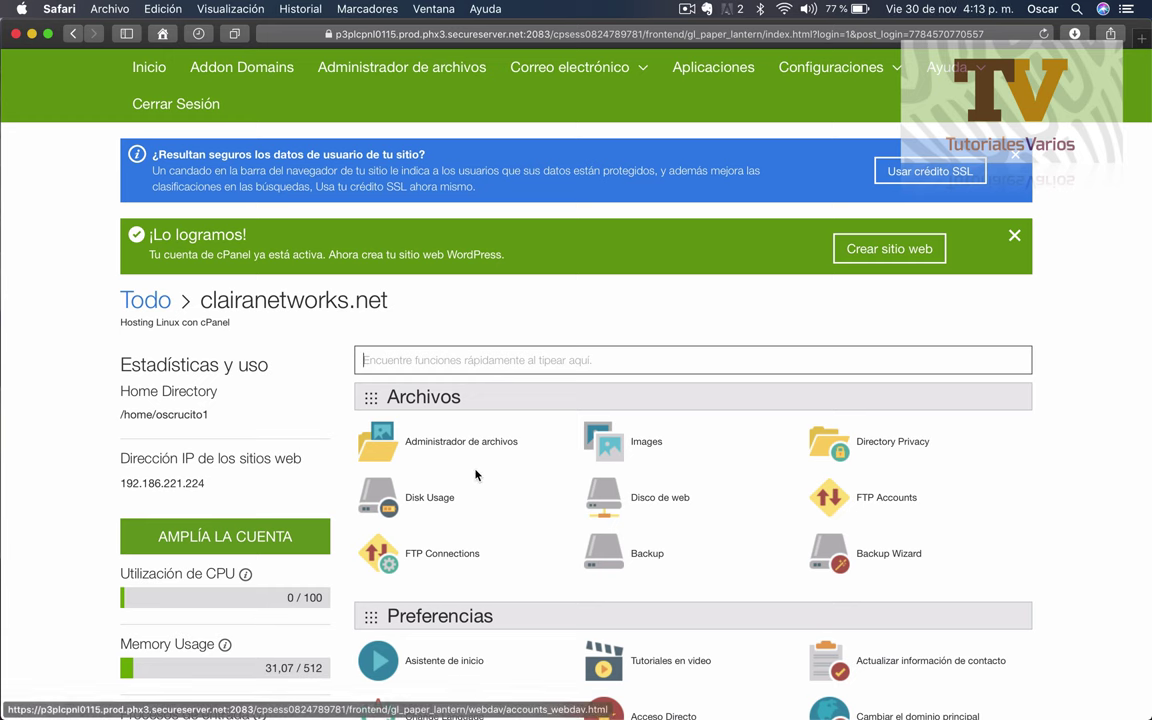
Open FTP Accounts in the Archivos section and enter tutorialesvarios as the new FTP account's login.
{"action": "left_click", "coordinate": [882, 505]}
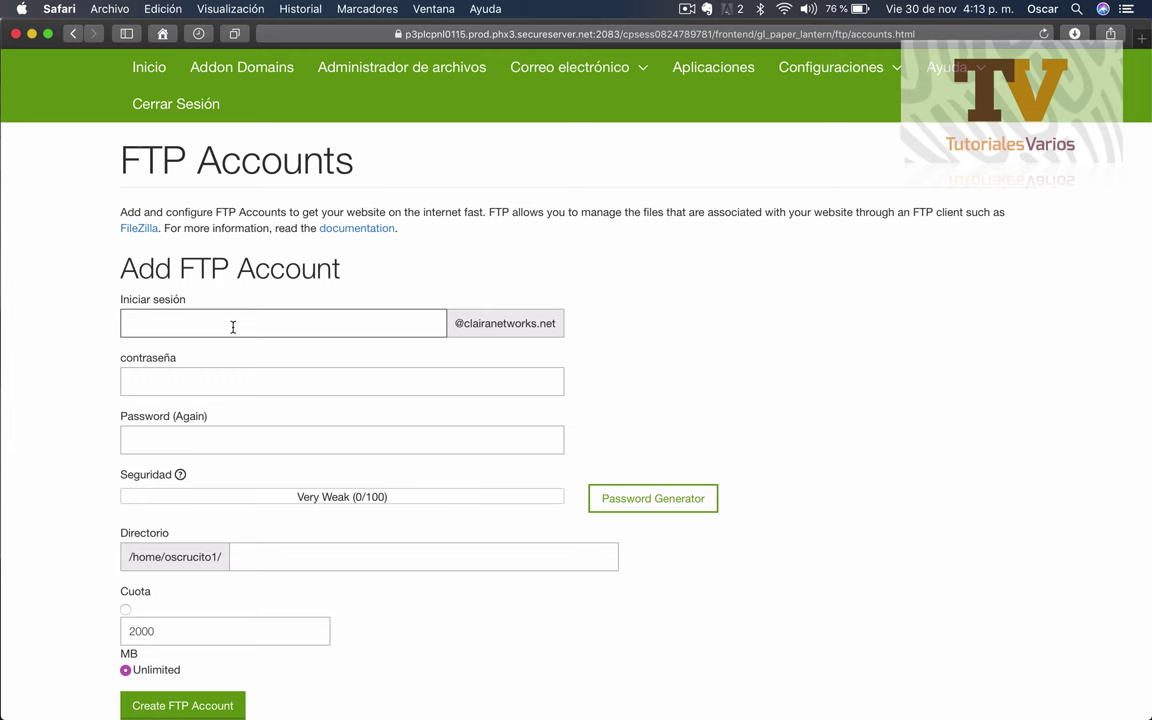
{"action": "scroll", "coordinate": [232, 326], "scroll_direction": "down", "scroll_amount": 1}
{"action": "type", "text": "tutor"}
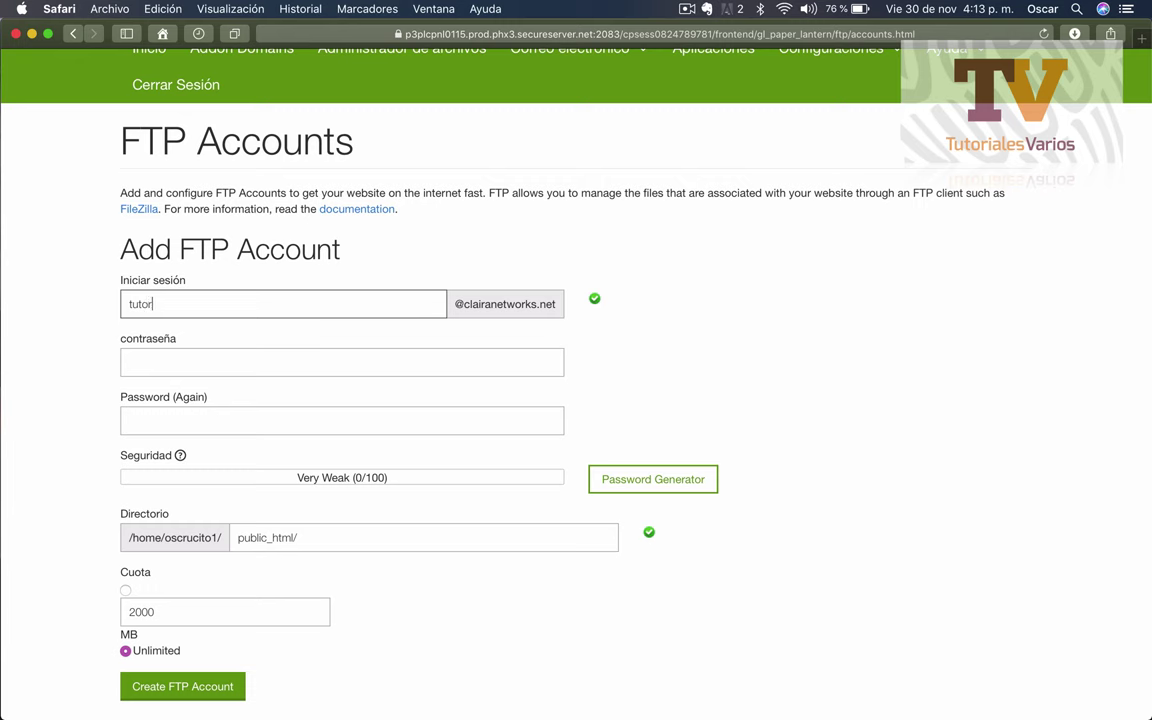
{"action": "type", "text": "ialesvarios"}
{"action": "key", "text": "super+a"}
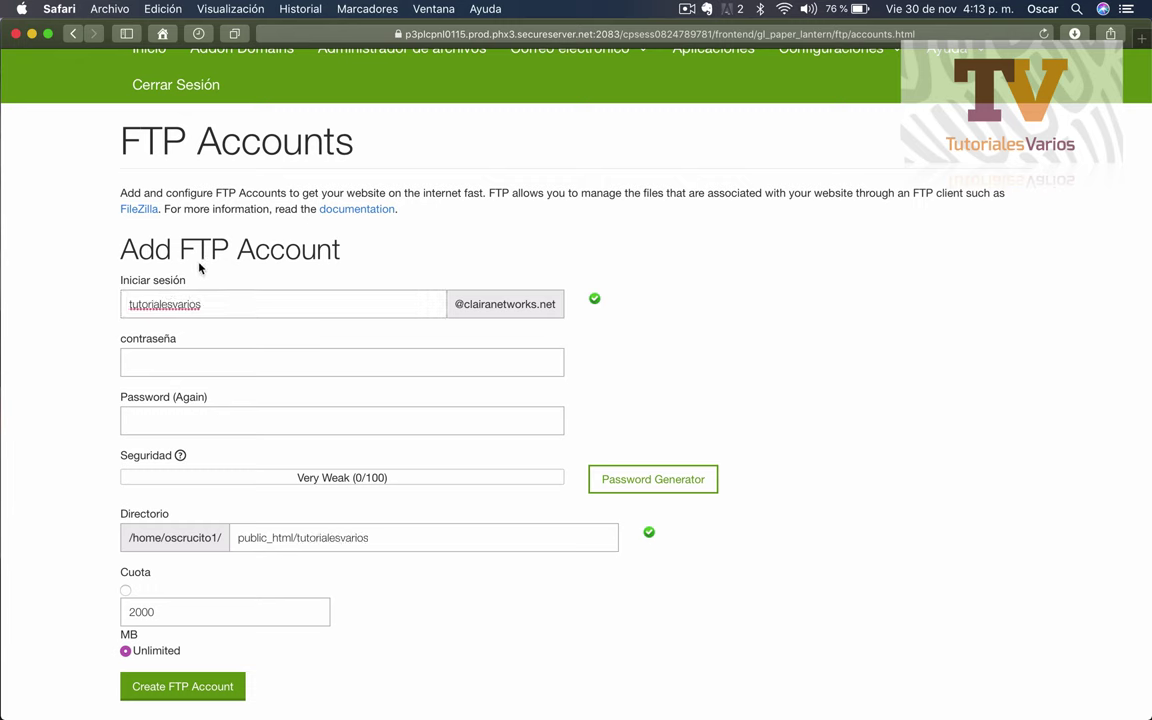
{"action": "left_click", "coordinate": [160, 306]}
{"action": "left_click", "coordinate": [178, 356]}
{"action": "left_click", "coordinate": [156, 360]}
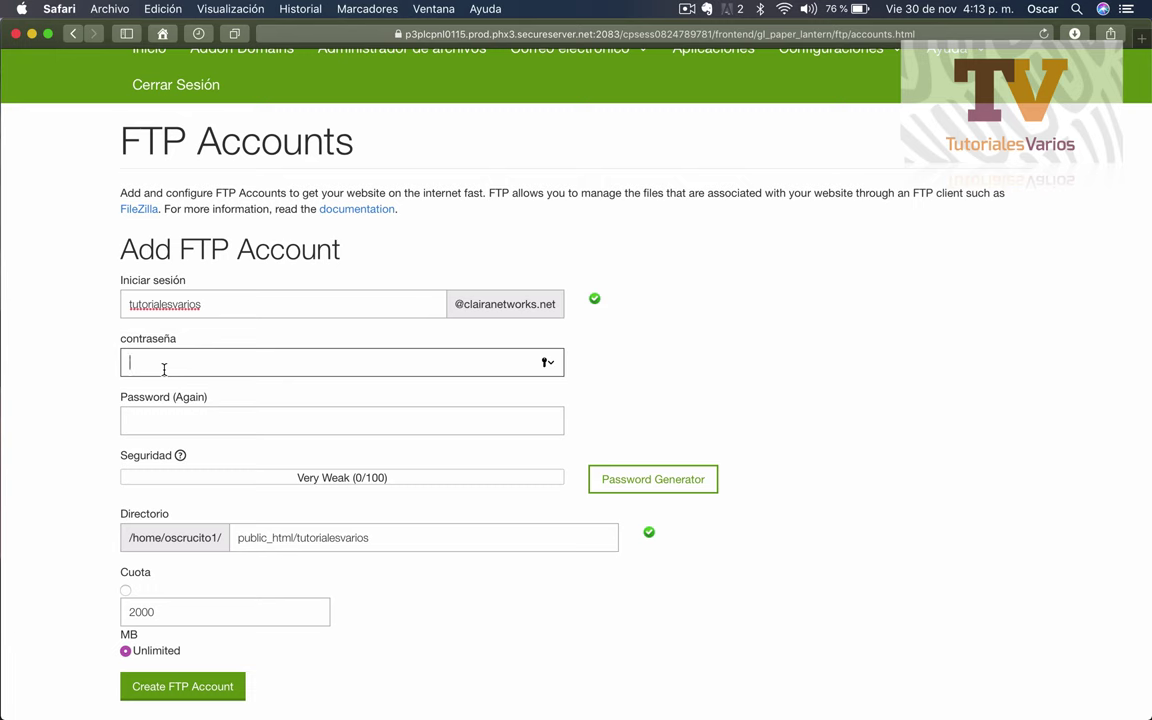
{"action": "left_click", "coordinate": [162, 417]}
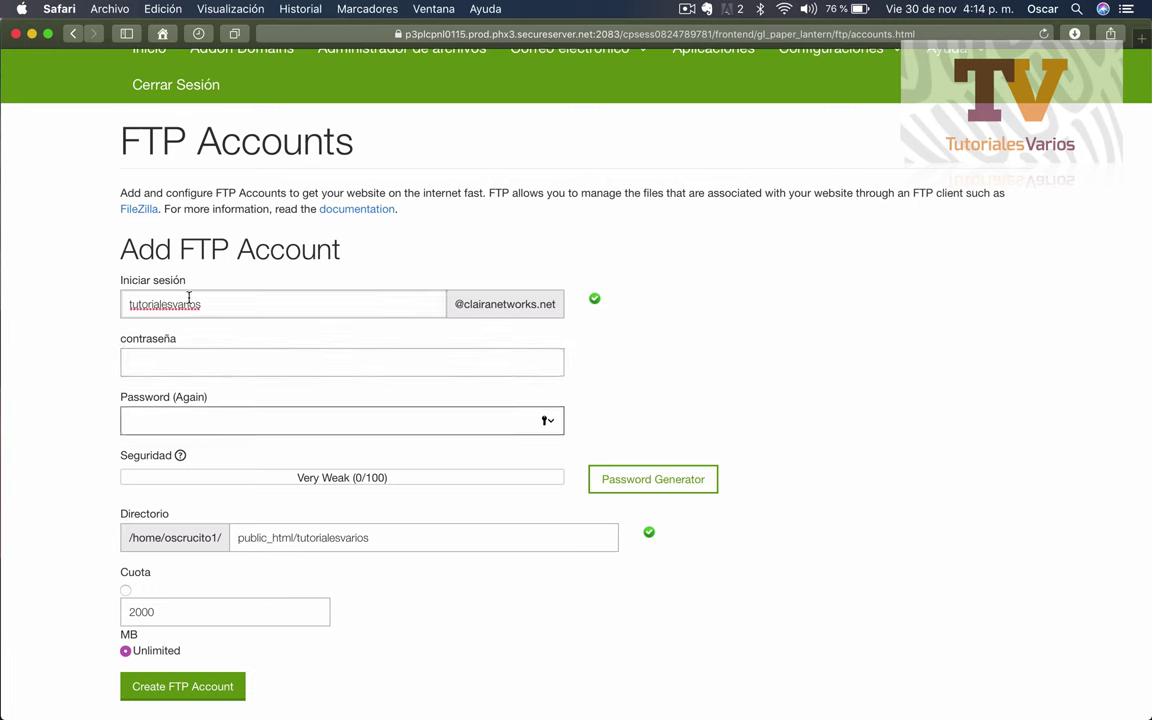
{"action": "left_click", "coordinate": [128, 362]}
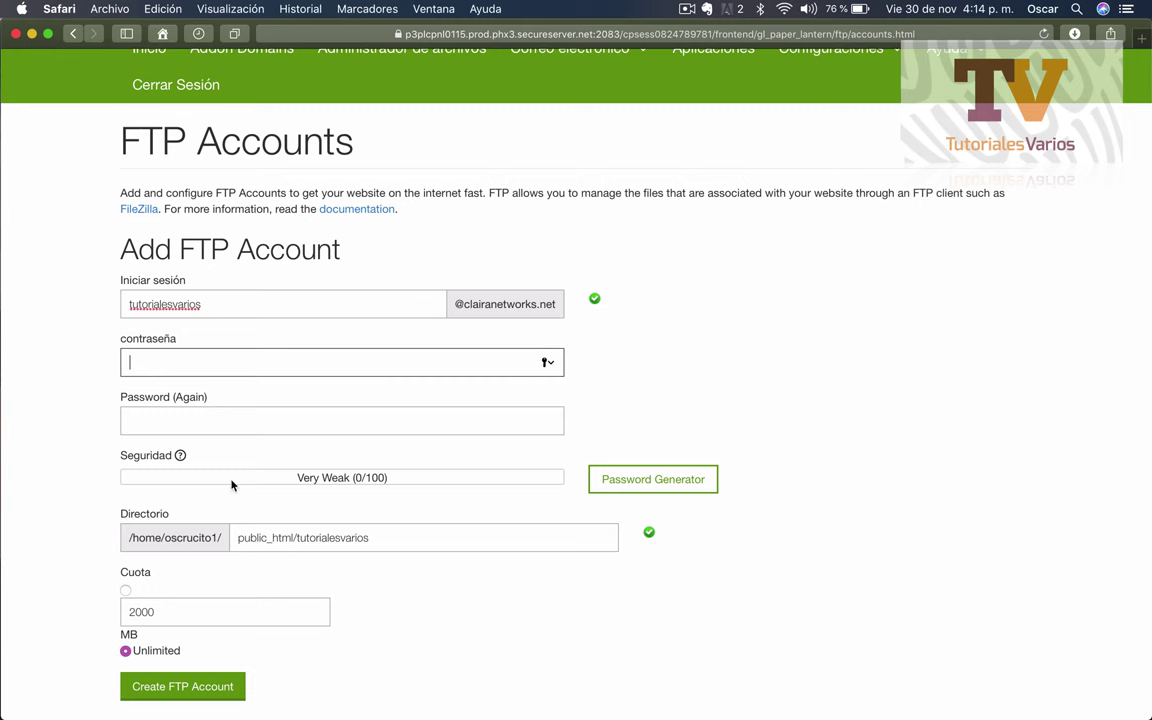
{"action": "left_click", "coordinate": [549, 362]}
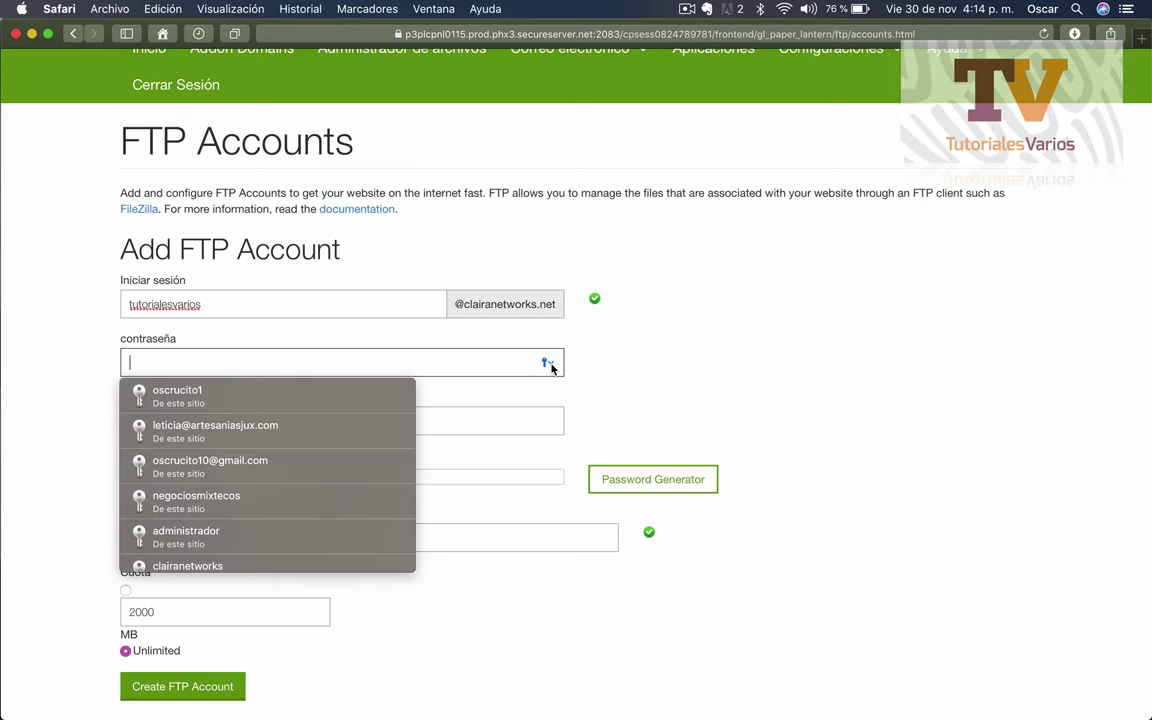
{"action": "left_click", "coordinate": [798, 387]}
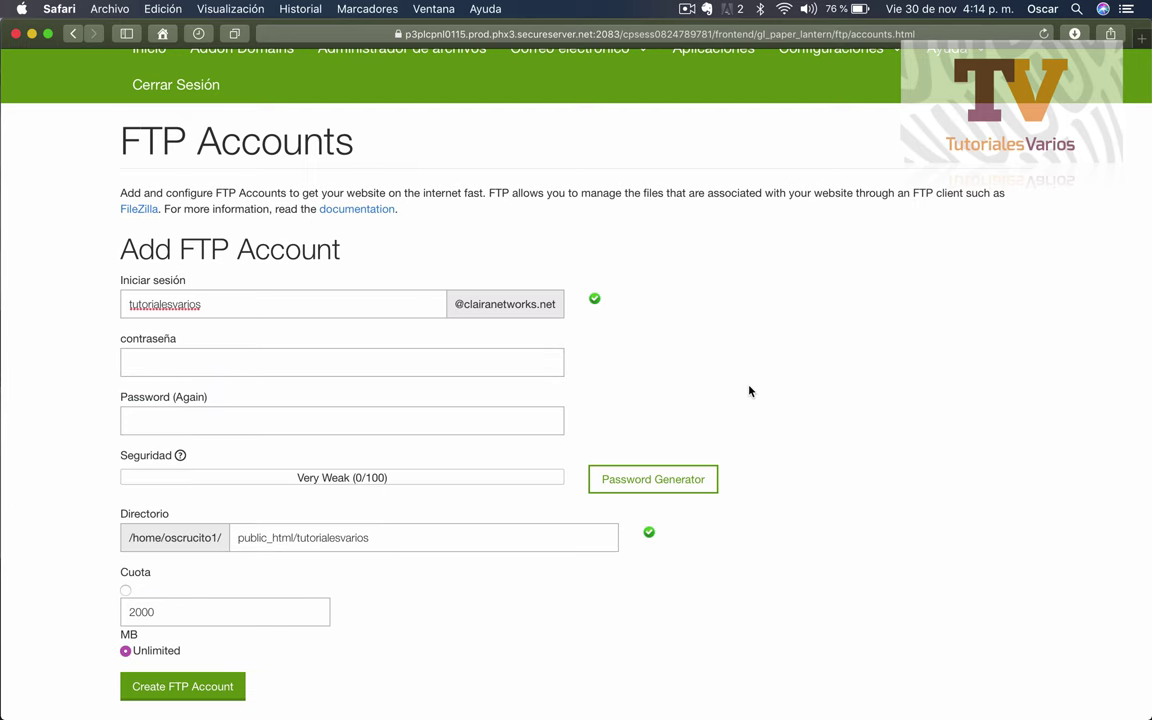
Generate a password for the FTP account, copy it, confirm it has been saved safely, and use it in the password fields.
{"action": "scroll", "coordinate": [748, 391], "scroll_direction": "down", "scroll_amount": 1}
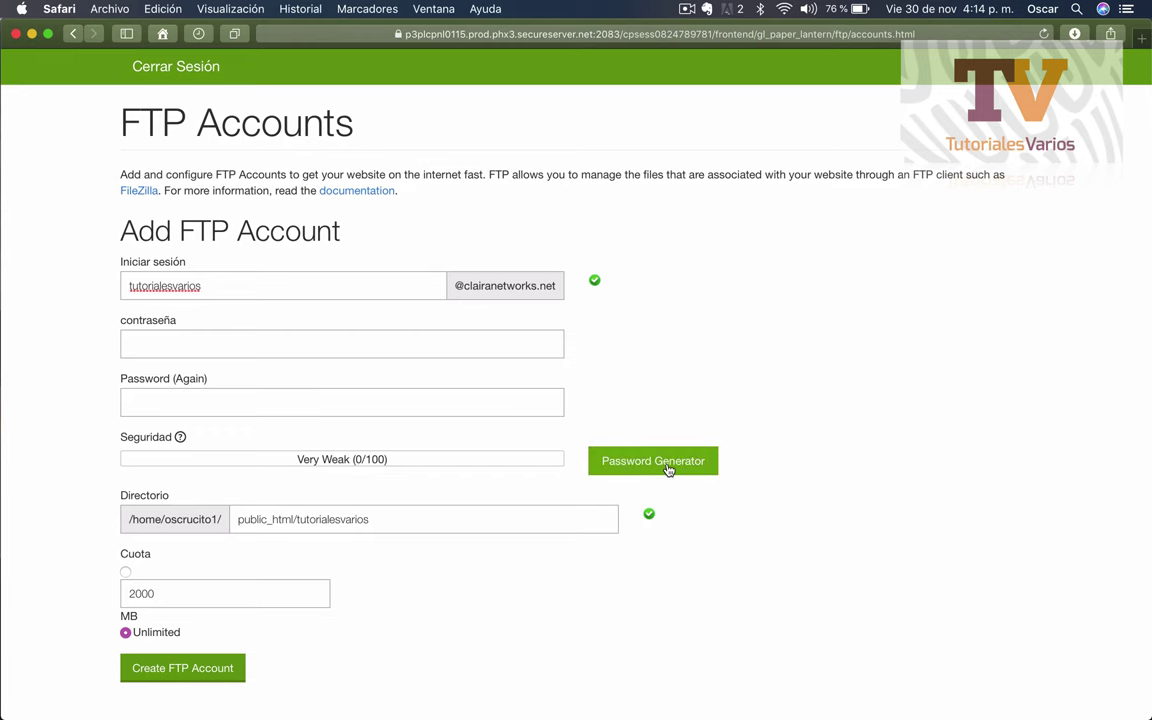
{"action": "left_click", "coordinate": [667, 468]}
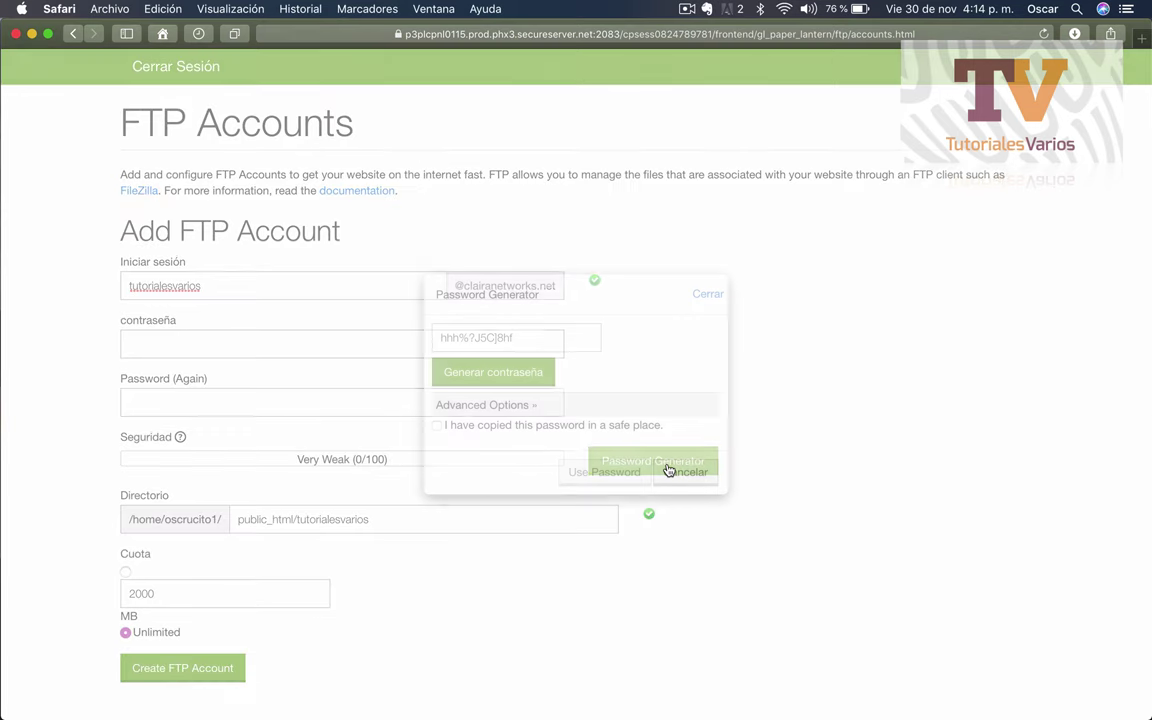
{"action": "triple_click", "coordinate": [455, 337]}
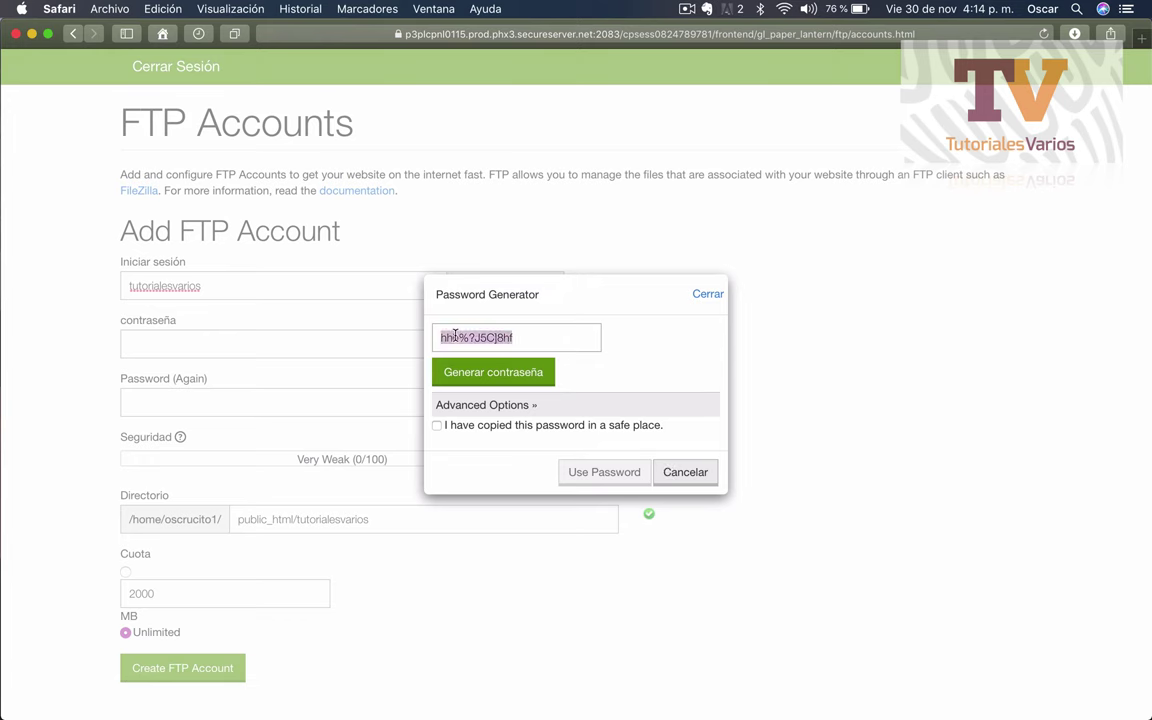
{"action": "key", "text": "super+c"}
{"action": "left_click", "coordinate": [437, 427]}
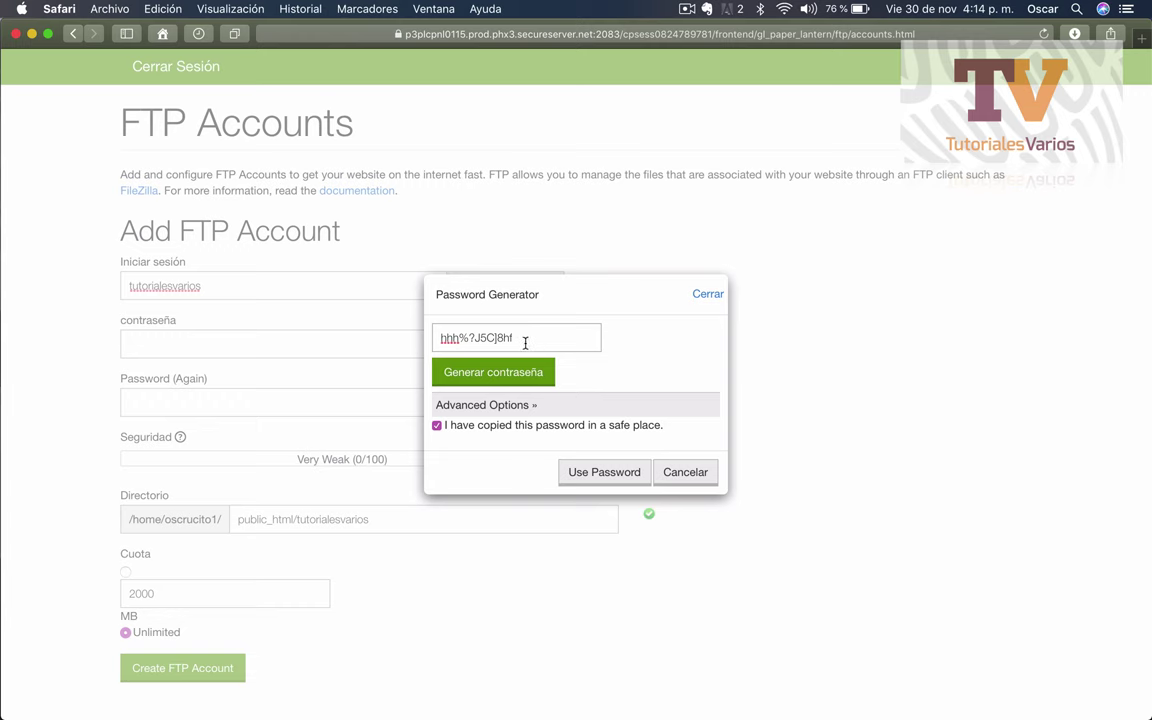
{"action": "left_click", "coordinate": [599, 472]}
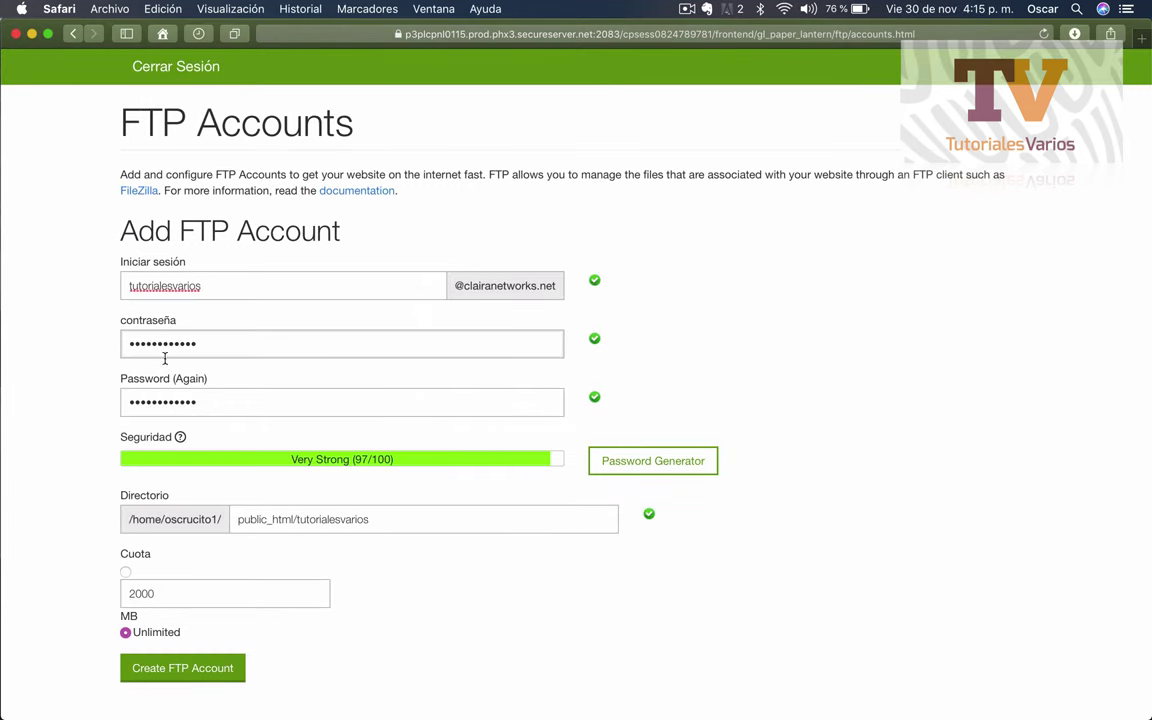
Review the new FTP account's login and directory, and choose the 2000 MB quota instead of Unlimited.
{"action": "scroll", "coordinate": [555, 437], "scroll_direction": "down", "scroll_amount": 5}
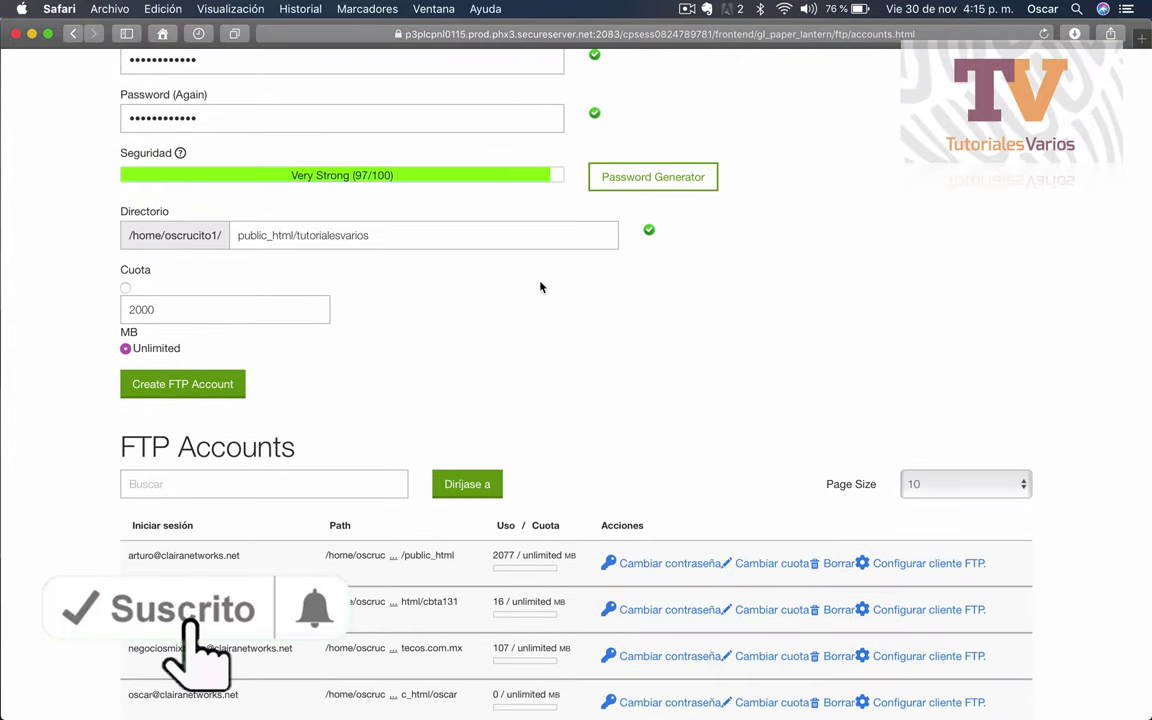
{"action": "scroll", "coordinate": [447, 278], "scroll_direction": "up", "scroll_amount": 3}
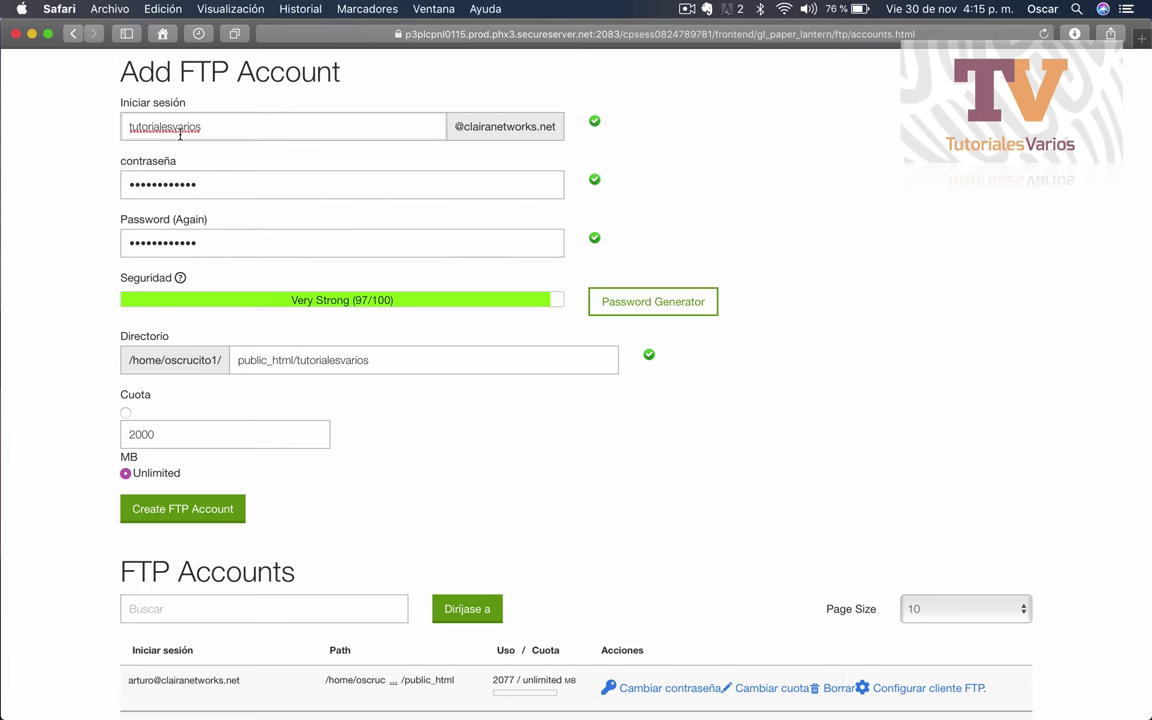
{"action": "left_click", "coordinate": [180, 135]}
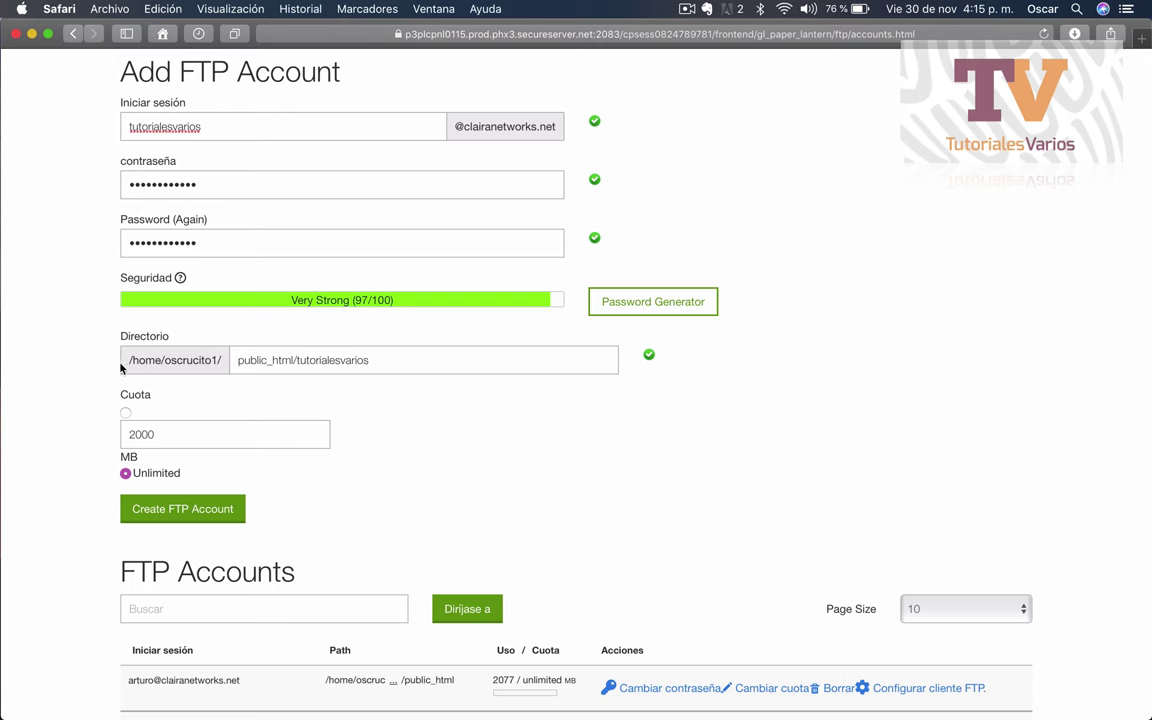
{"action": "double_click", "coordinate": [350, 362]}
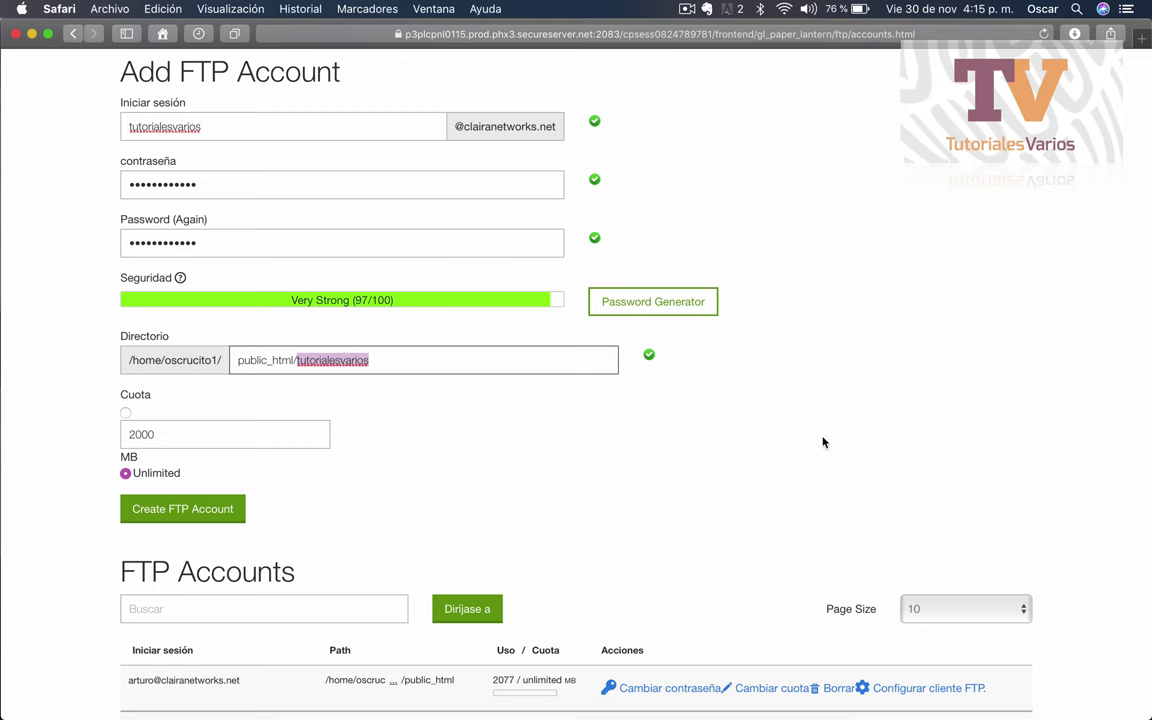
{"action": "scroll", "coordinate": [823, 442], "scroll_direction": "down", "scroll_amount": 3}
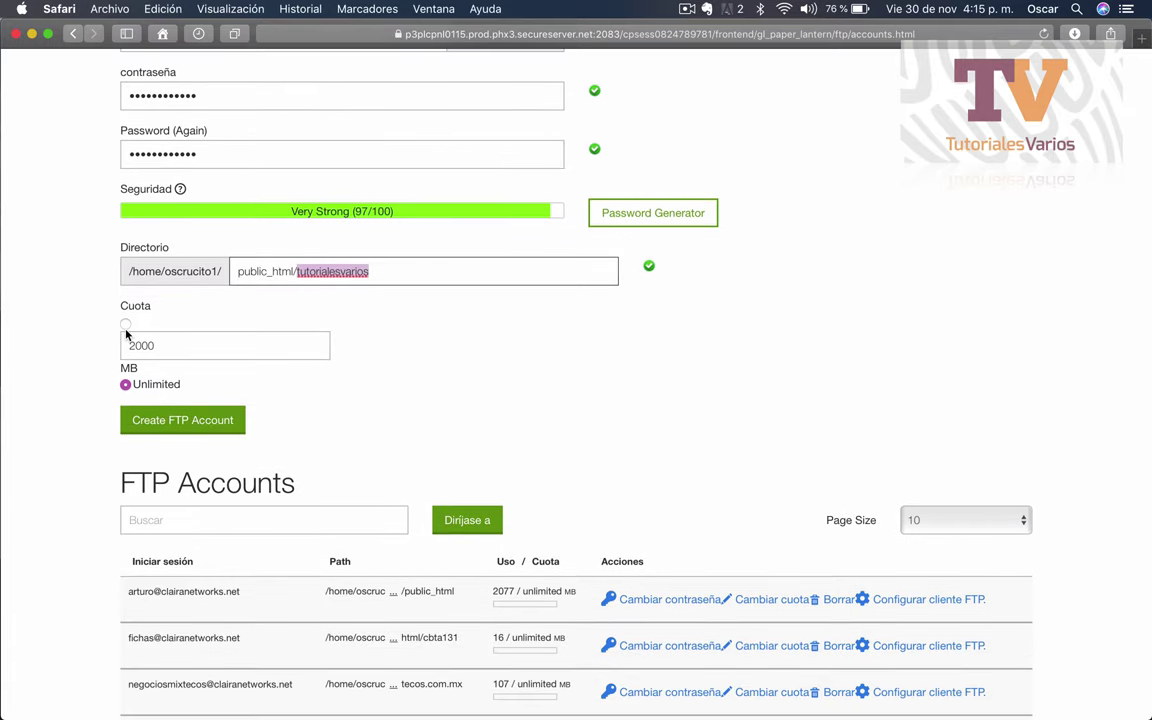
{"action": "left_click", "coordinate": [125, 325]}
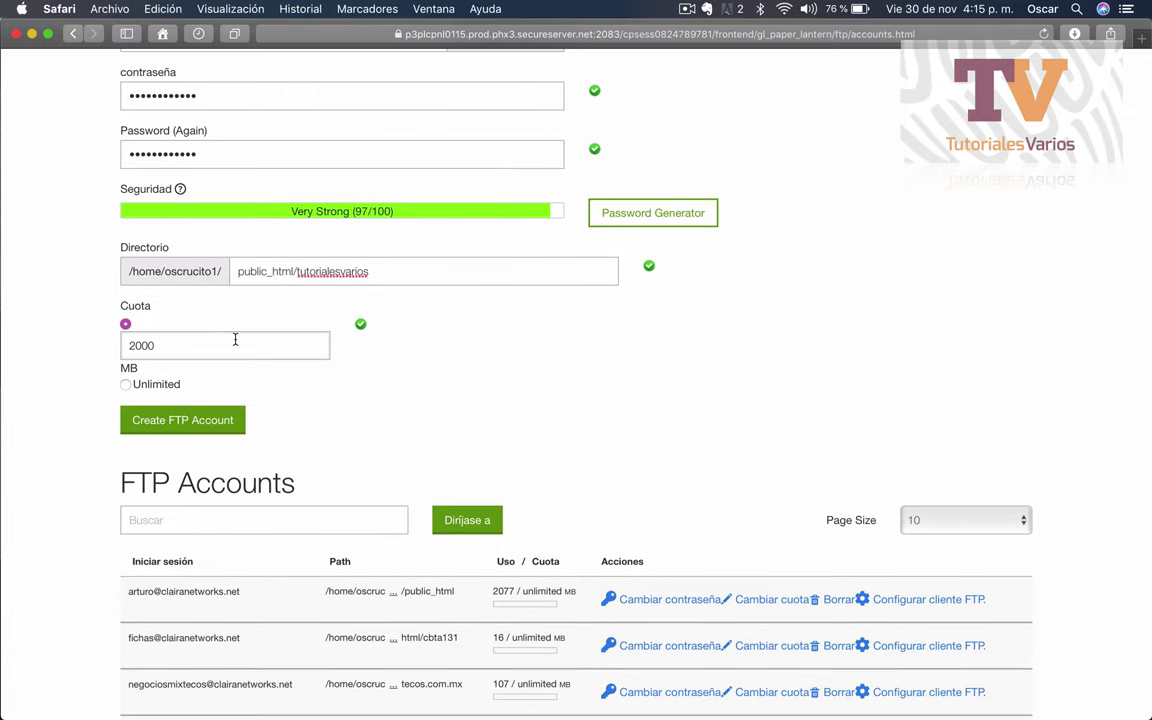
Check the completed form and create the tutorialesvarios FTP account with directory public_html/tutorialesvarios and the 2000 MB quota.
{"action": "scroll", "coordinate": [409, 411], "scroll_direction": "up", "scroll_amount": 1}
{"action": "scroll", "coordinate": [312, 385], "scroll_direction": "up", "scroll_amount": 1}
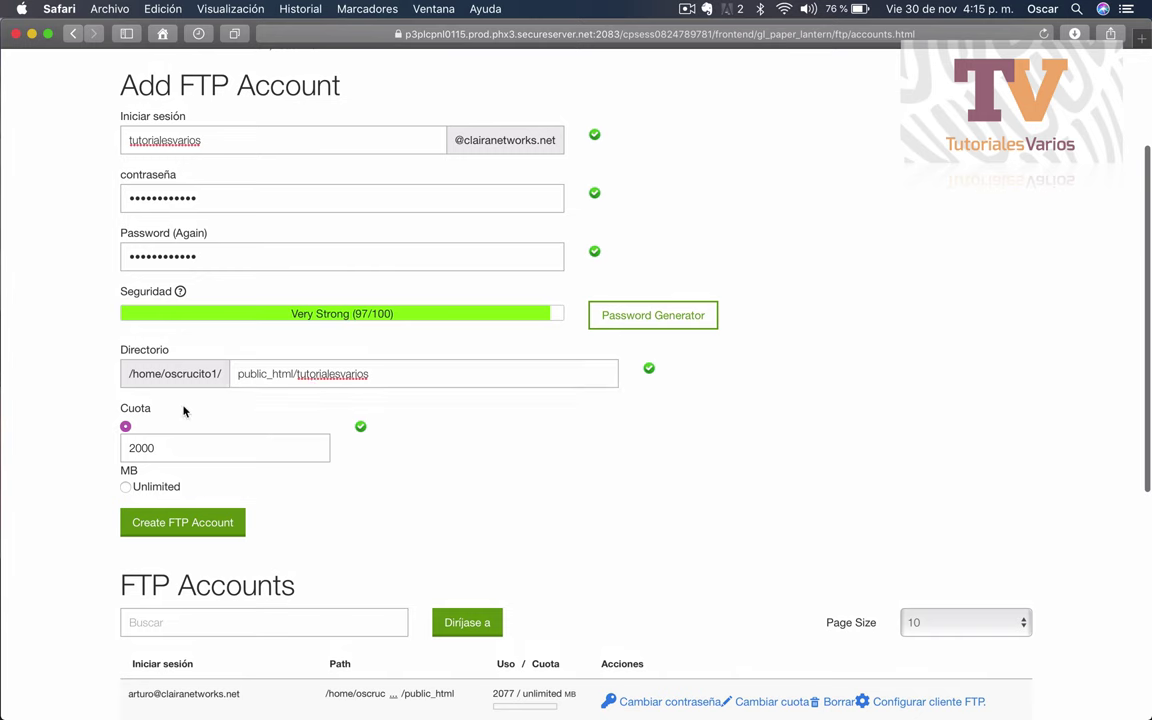
{"action": "left_click", "coordinate": [253, 455]}
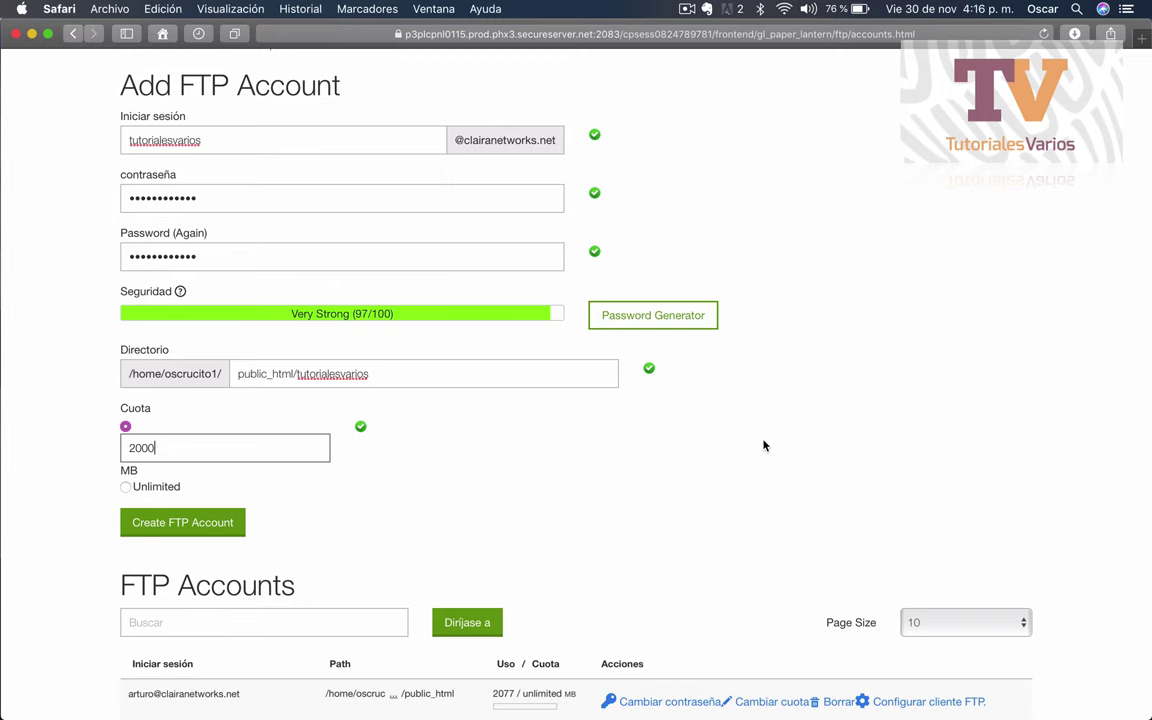
{"action": "scroll", "coordinate": [763, 445], "scroll_direction": "down", "scroll_amount": 2}
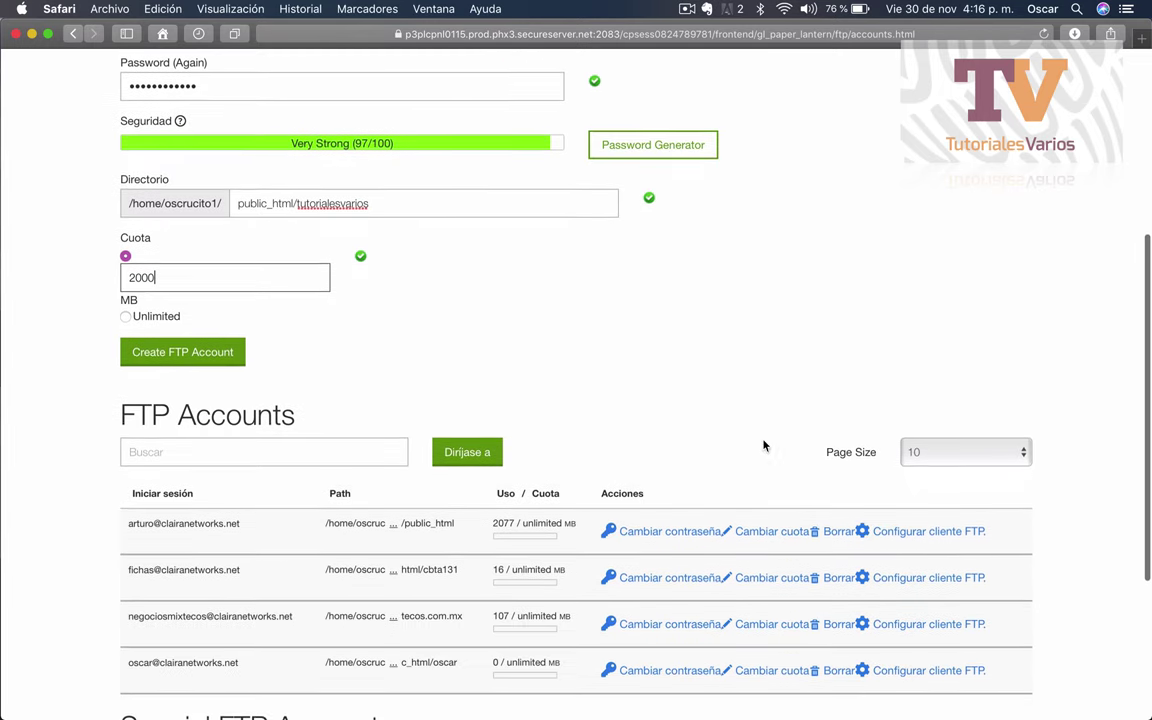
{"action": "scroll", "coordinate": [231, 309], "scroll_direction": "up", "scroll_amount": 5}
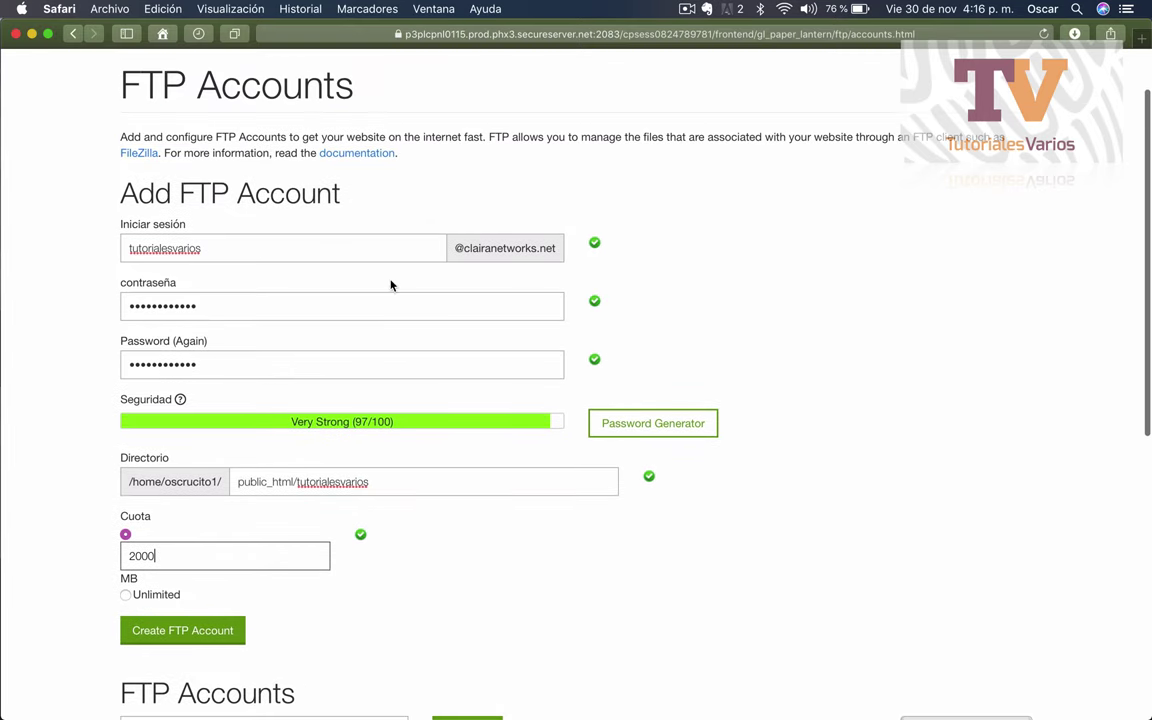
{"action": "scroll", "coordinate": [237, 334], "scroll_direction": "down", "scroll_amount": 1}
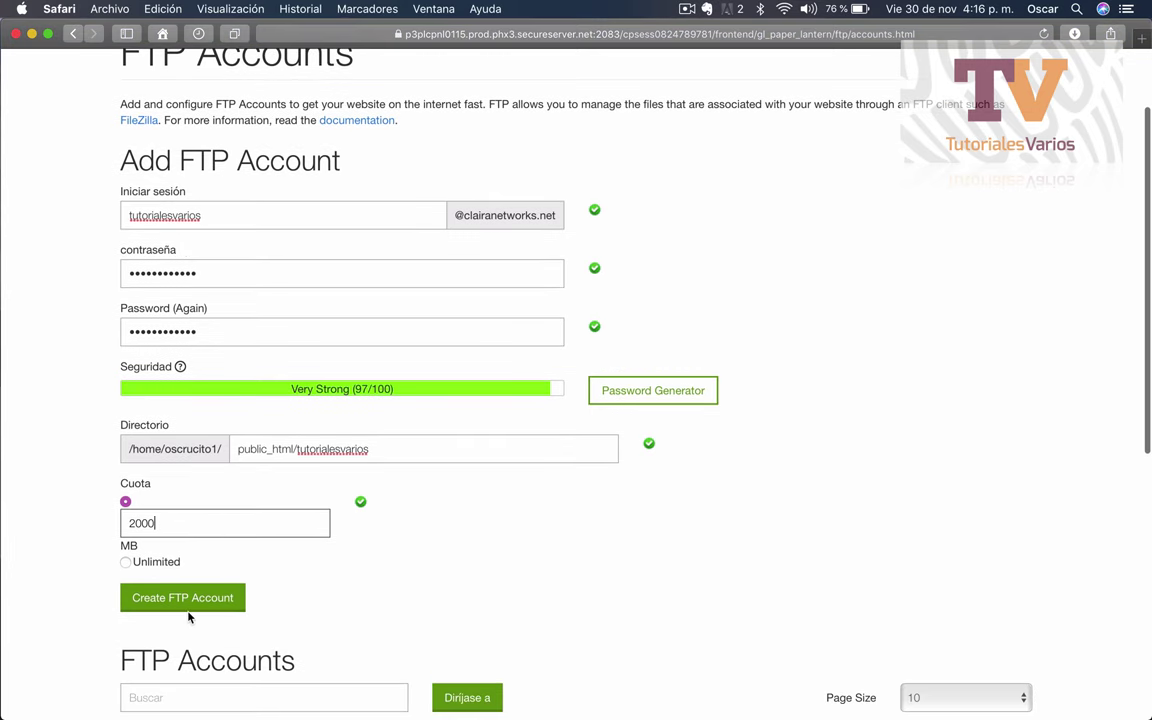
{"action": "left_click", "coordinate": [162, 605]}
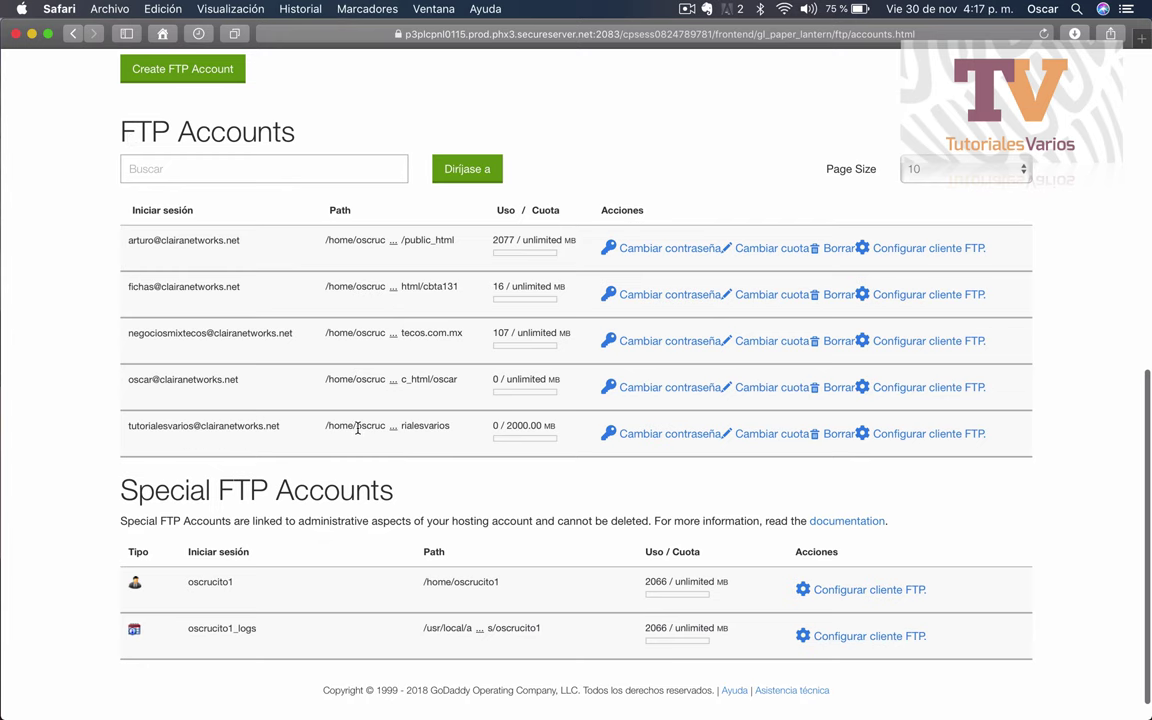
Show the FTP client configuration for the tutorialesvarios account, including its manual settings and configuration files.
{"action": "left_click", "coordinate": [936, 443]}
{"action": "scroll", "coordinate": [101, 473], "scroll_direction": "down", "scroll_amount": 5}
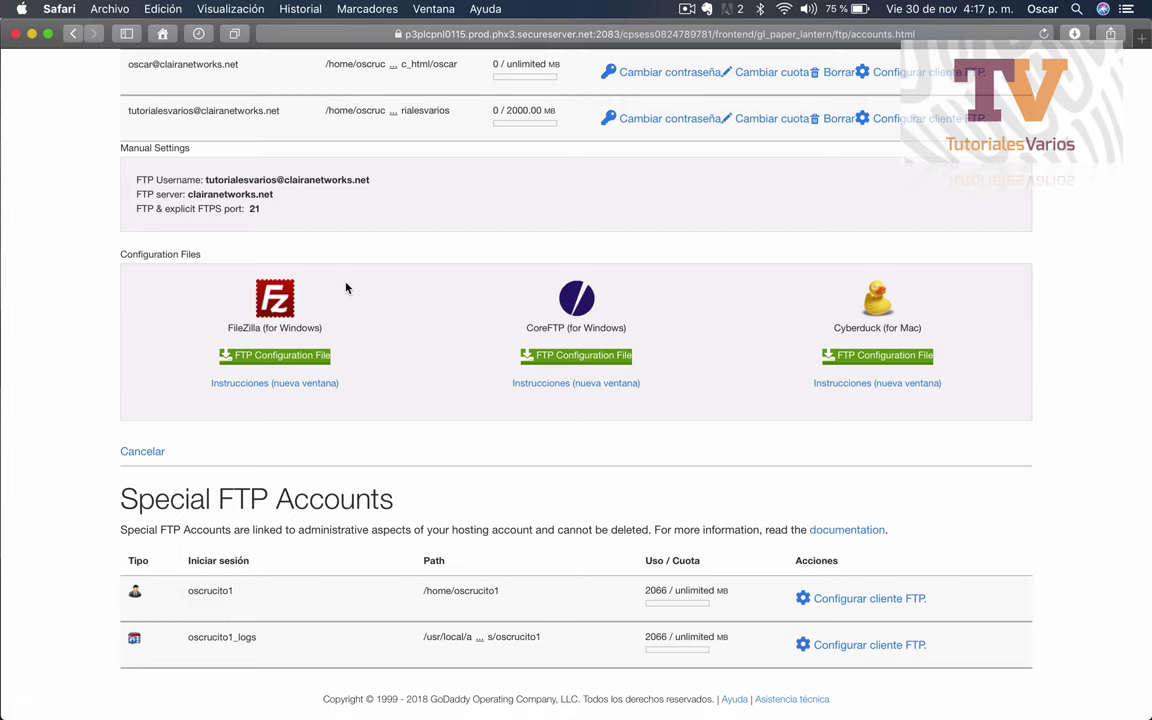
{"action": "scroll", "coordinate": [345, 288], "scroll_direction": "down", "scroll_amount": 1}
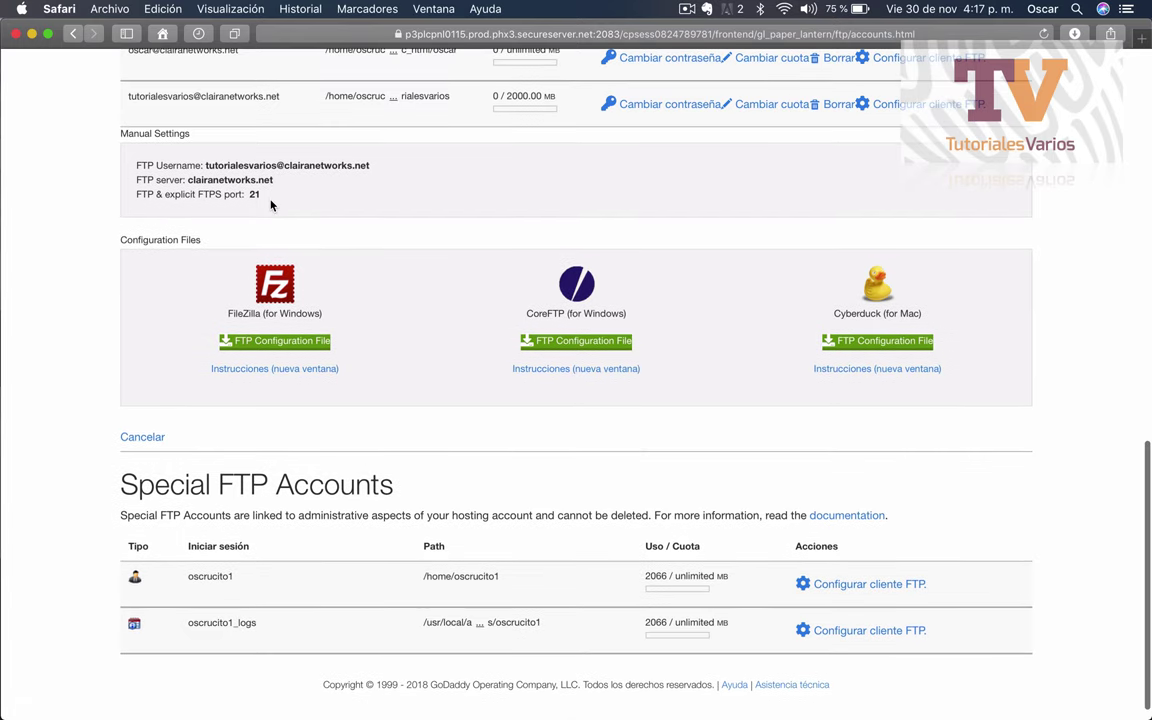
Copy the account's FTP username, server and port from Manual Settings and paste them at the beginning of the TextEdit note.
{"action": "left_click_drag", "start_coordinate": [265, 197], "coordinate": [132, 168]}
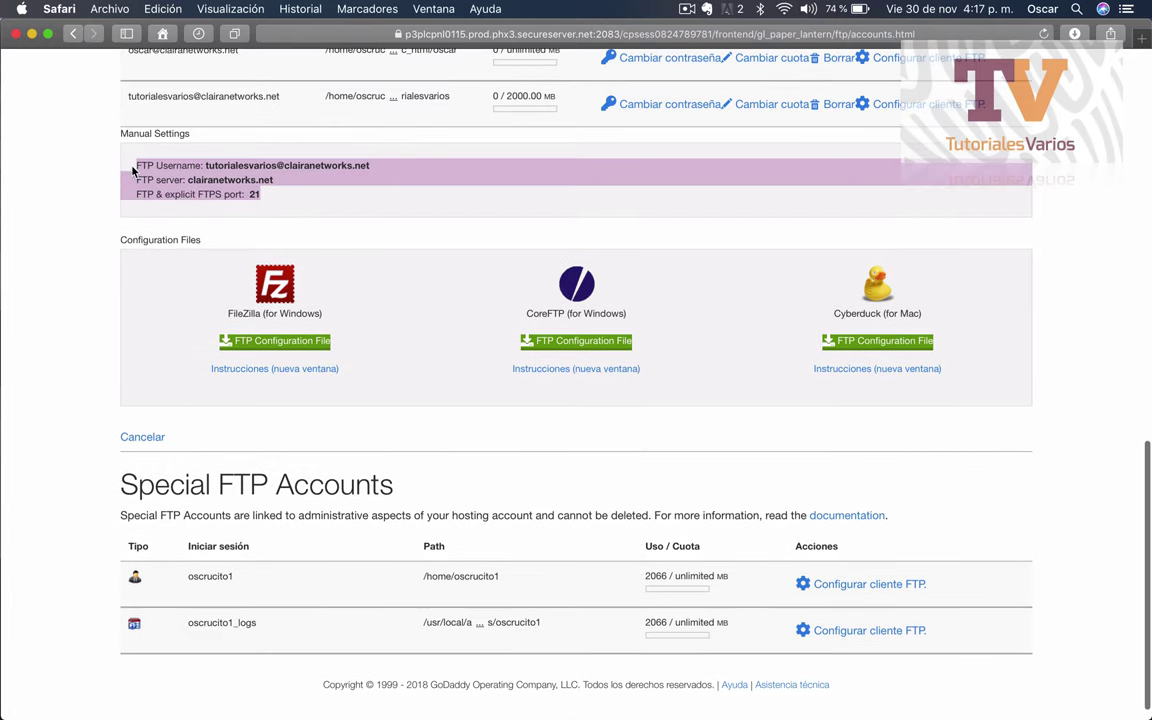
{"action": "key", "text": "ctrl+Up"}
{"action": "left_click", "coordinate": [964, 183]}
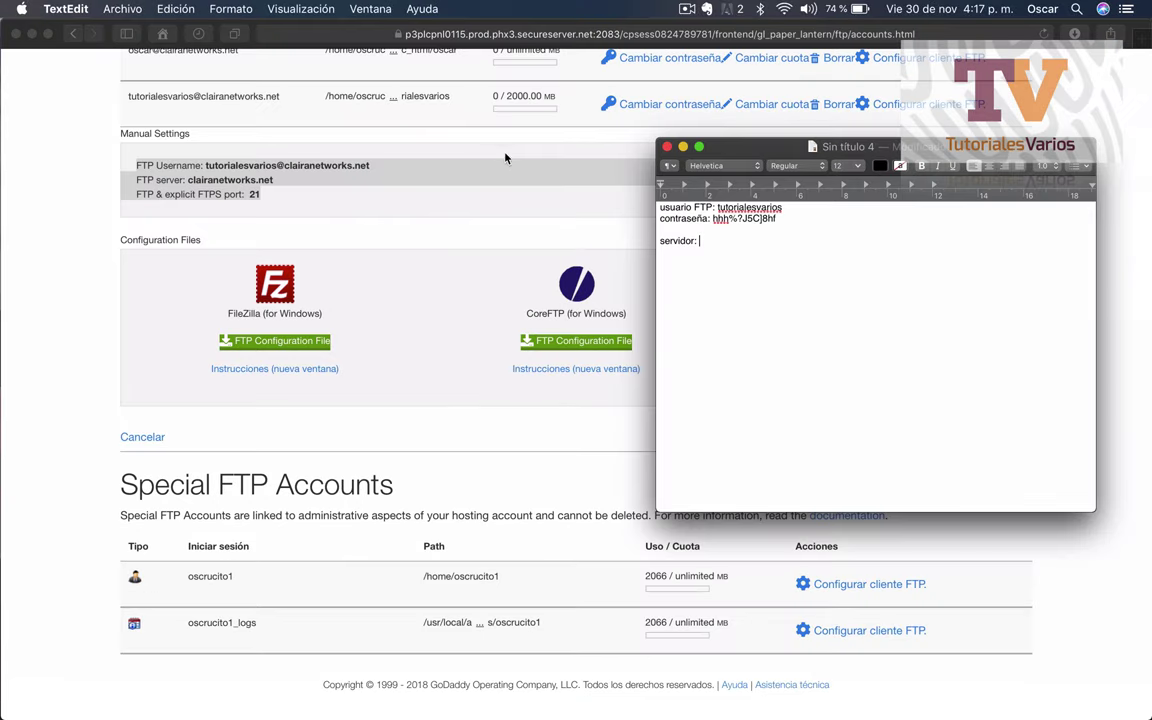
{"action": "left_click", "coordinate": [660, 208]}
{"action": "key", "text": "Return"}
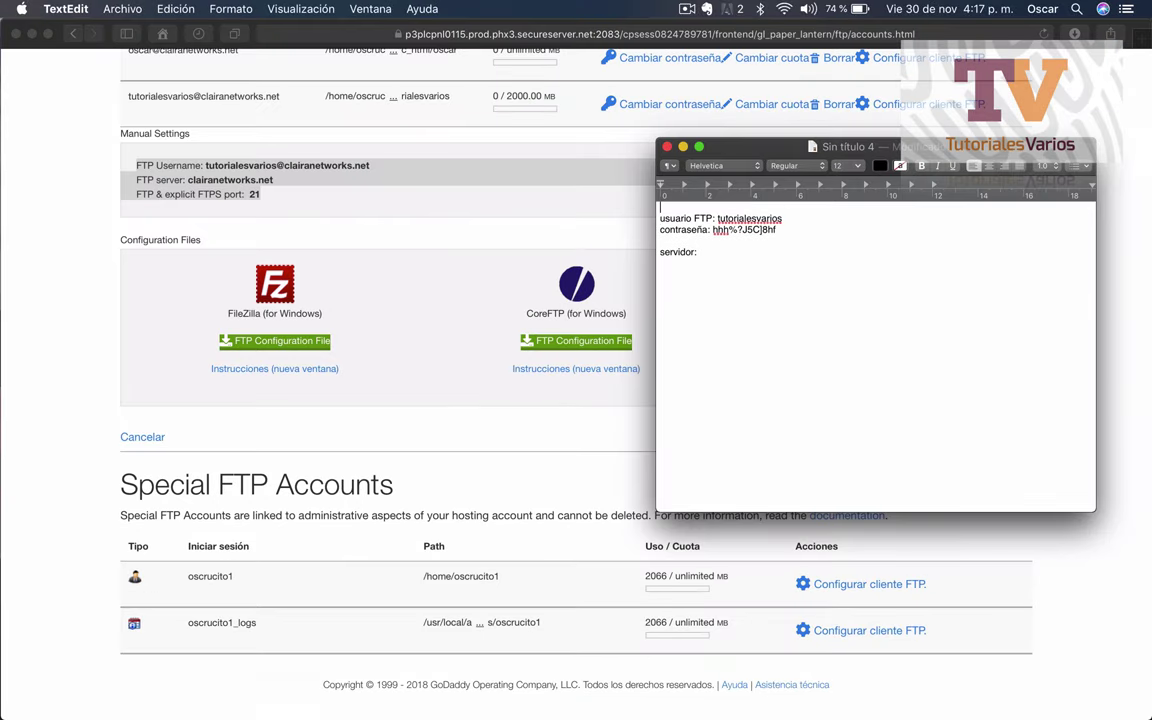
{"action": "key", "text": "super+v"}
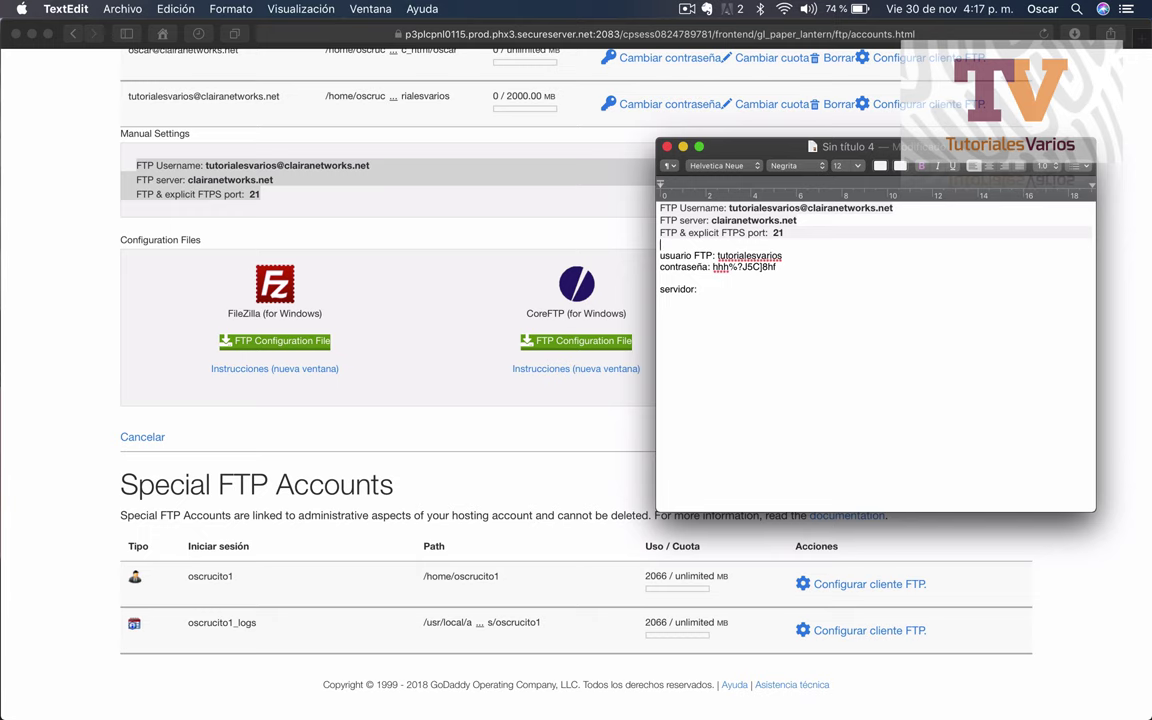
Remove the empty "servidor:" line from the end of the TextEdit note.
{"action": "mouse_move", "coordinate": [688, 688]}
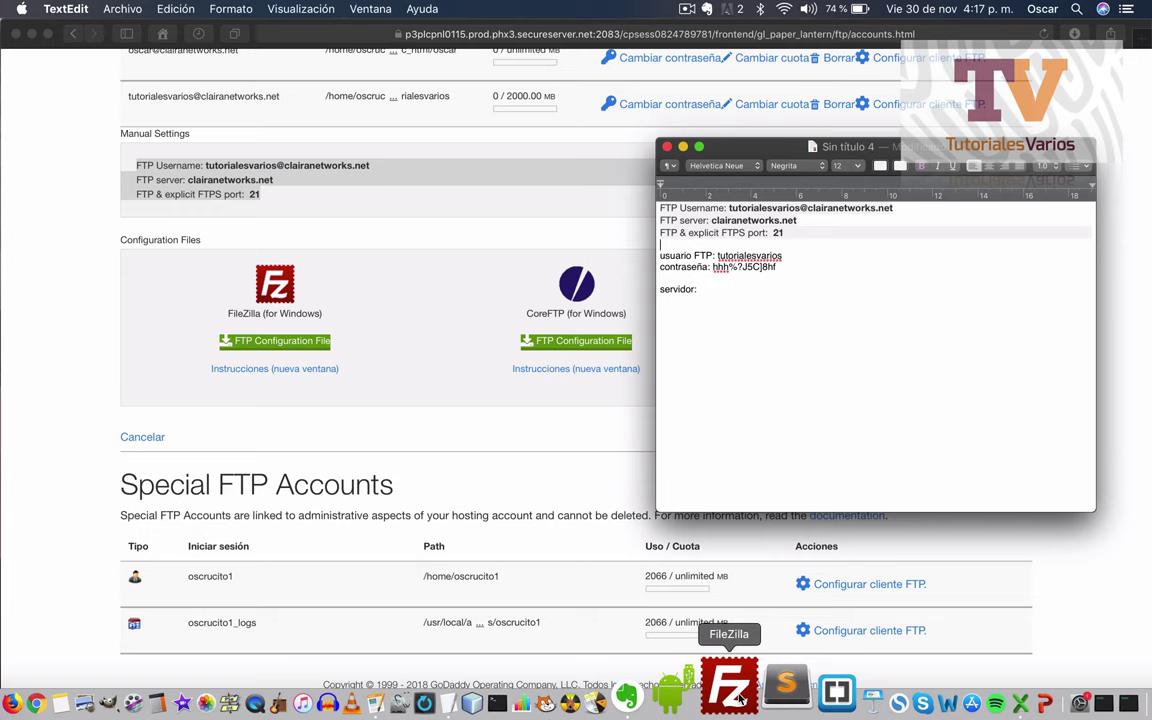
{"action": "left_click", "coordinate": [740, 695]}
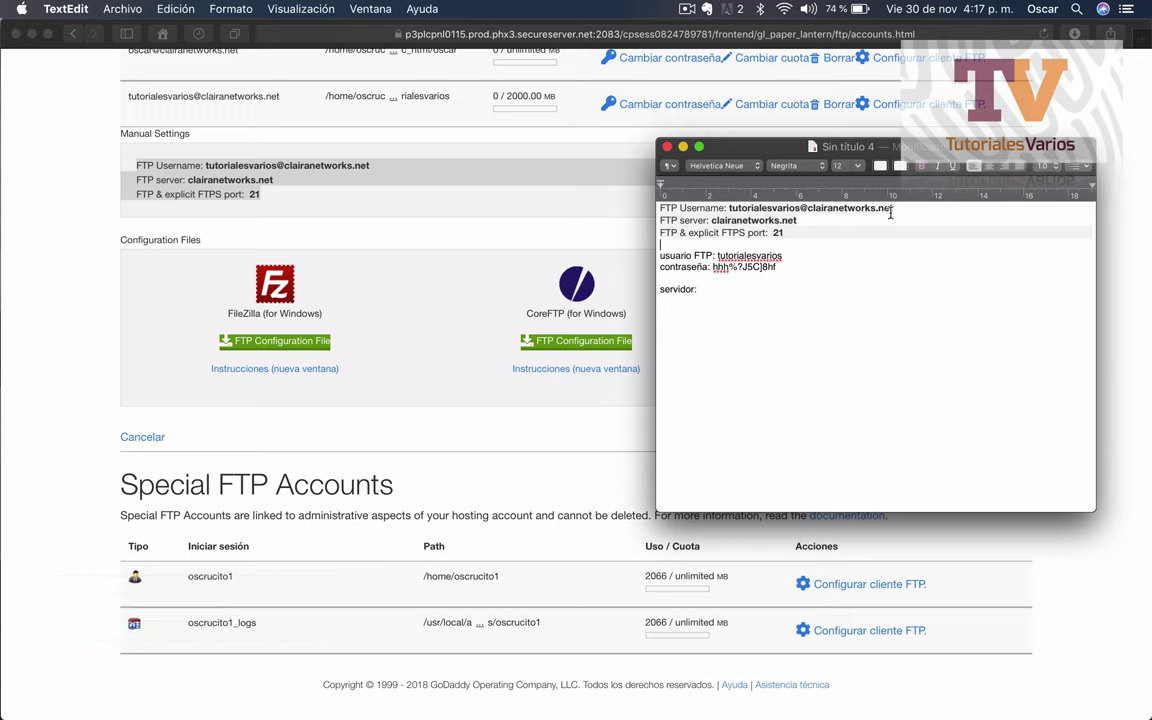
{"action": "double_click", "coordinate": [721, 256]}
{"action": "left_click", "coordinate": [740, 280]}
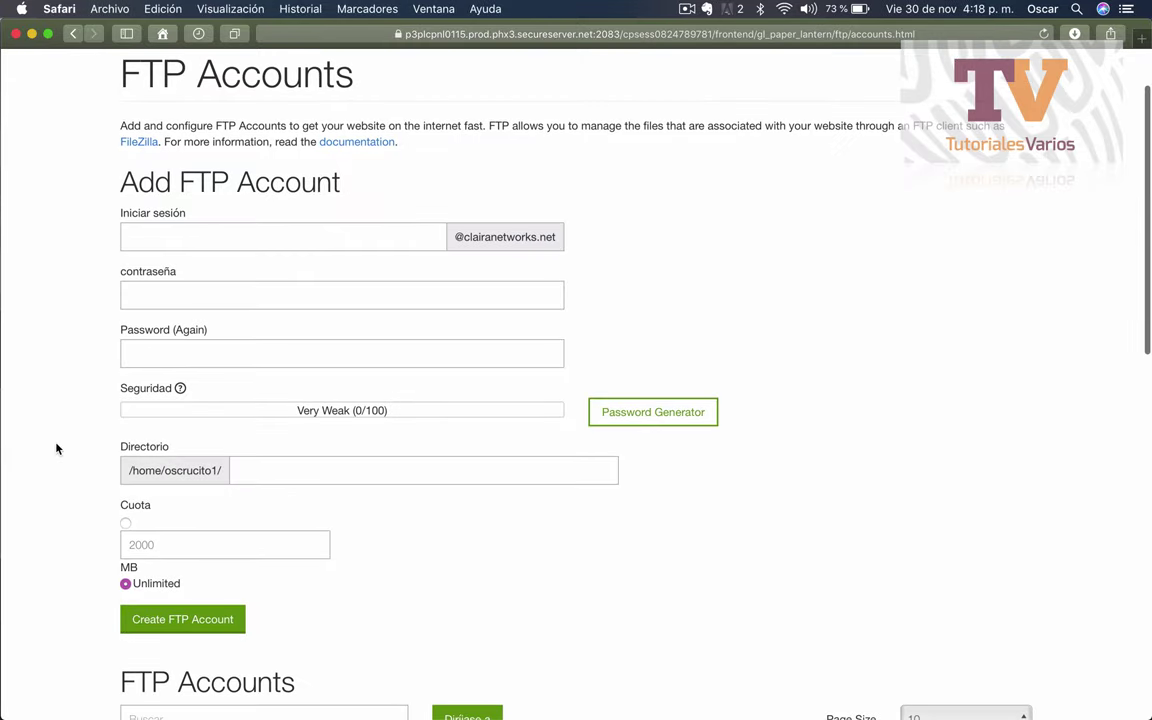
Review the FTP Accounts page in Safari from the new-account form to Special FTP Accounts, and check the connection data in the TextEdit note.
{"action": "scroll", "coordinate": [57, 448], "scroll_direction": "down", "scroll_amount": 2}
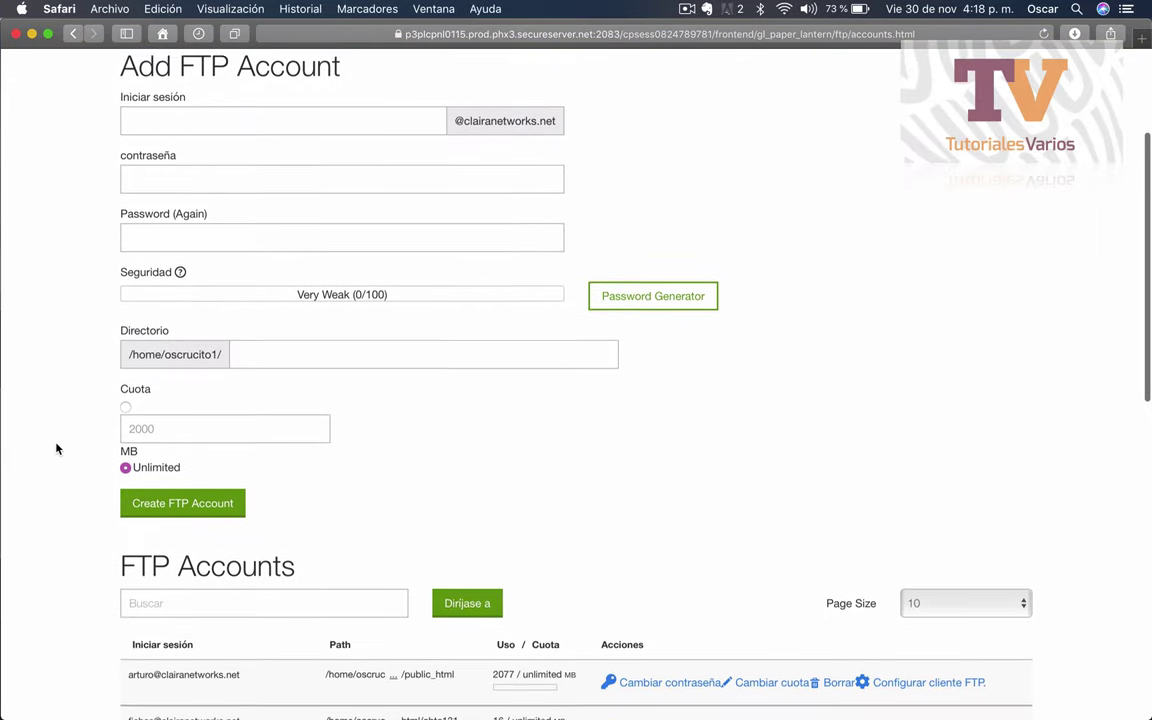
{"action": "scroll", "coordinate": [57, 448], "scroll_direction": "up", "scroll_amount": 4}
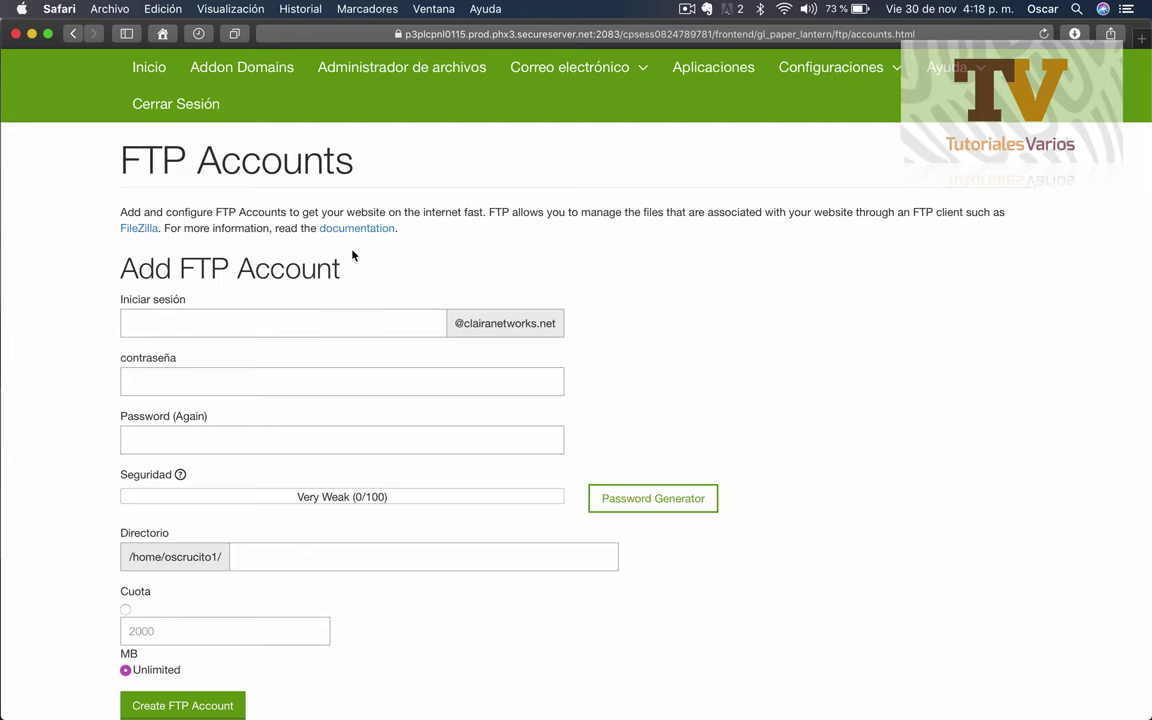
{"action": "scroll", "coordinate": [357, 244], "scroll_direction": "down", "scroll_amount": 10}
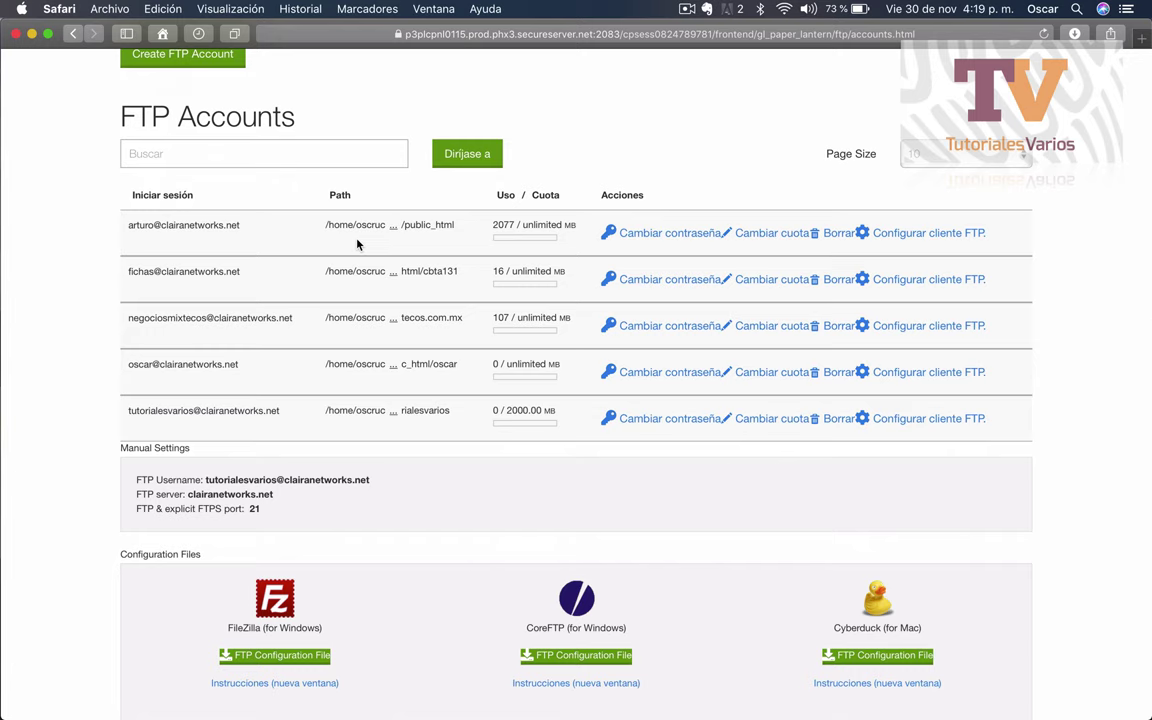
{"action": "scroll", "coordinate": [176, 421], "scroll_direction": "down", "scroll_amount": 2}
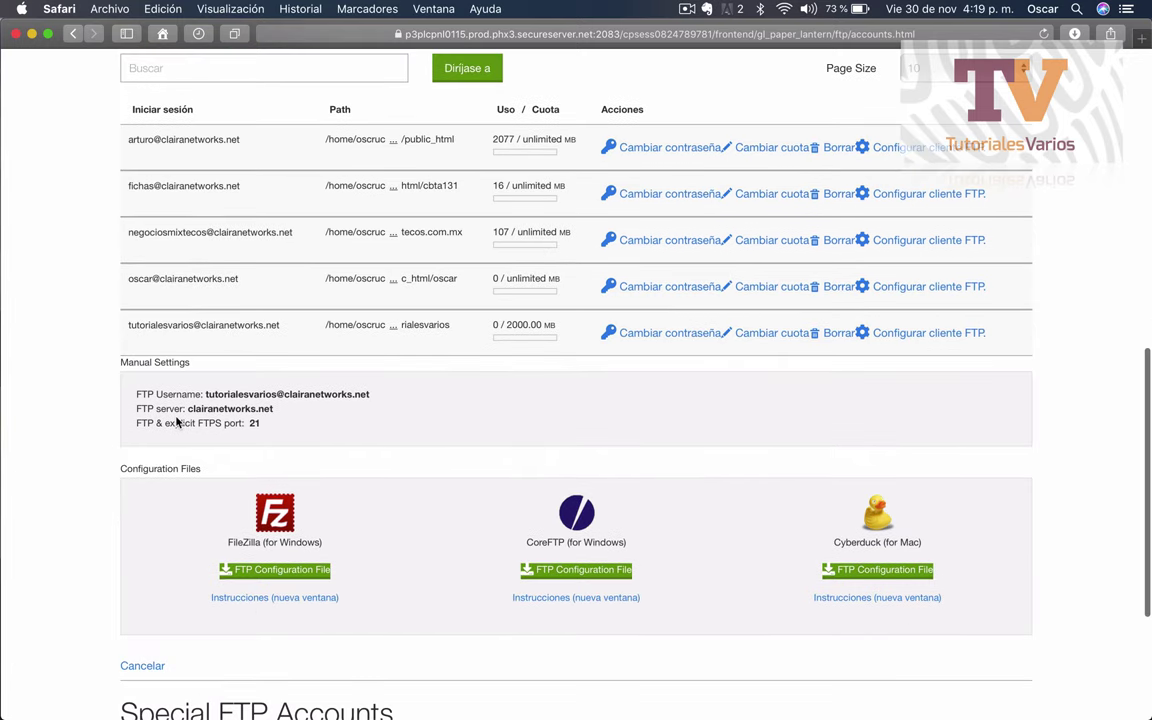
{"action": "key", "text": "ctrl+Up"}
{"action": "left_click", "coordinate": [823, 194]}
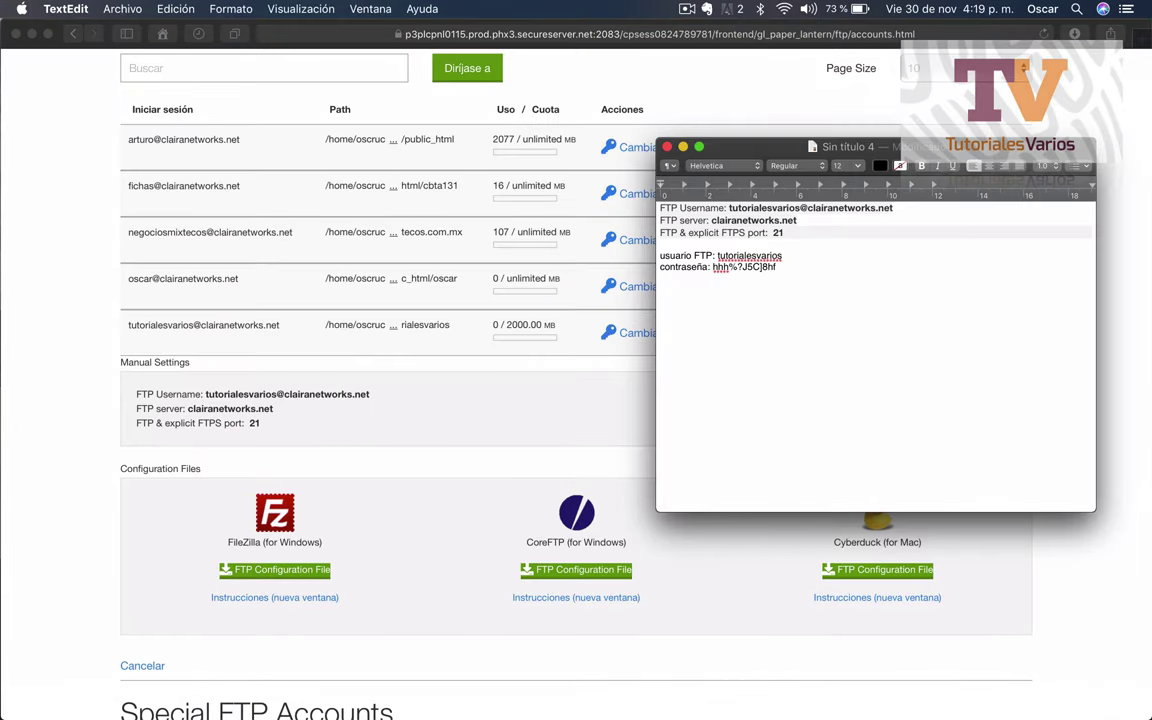
{"action": "left_click", "coordinate": [63, 260]}
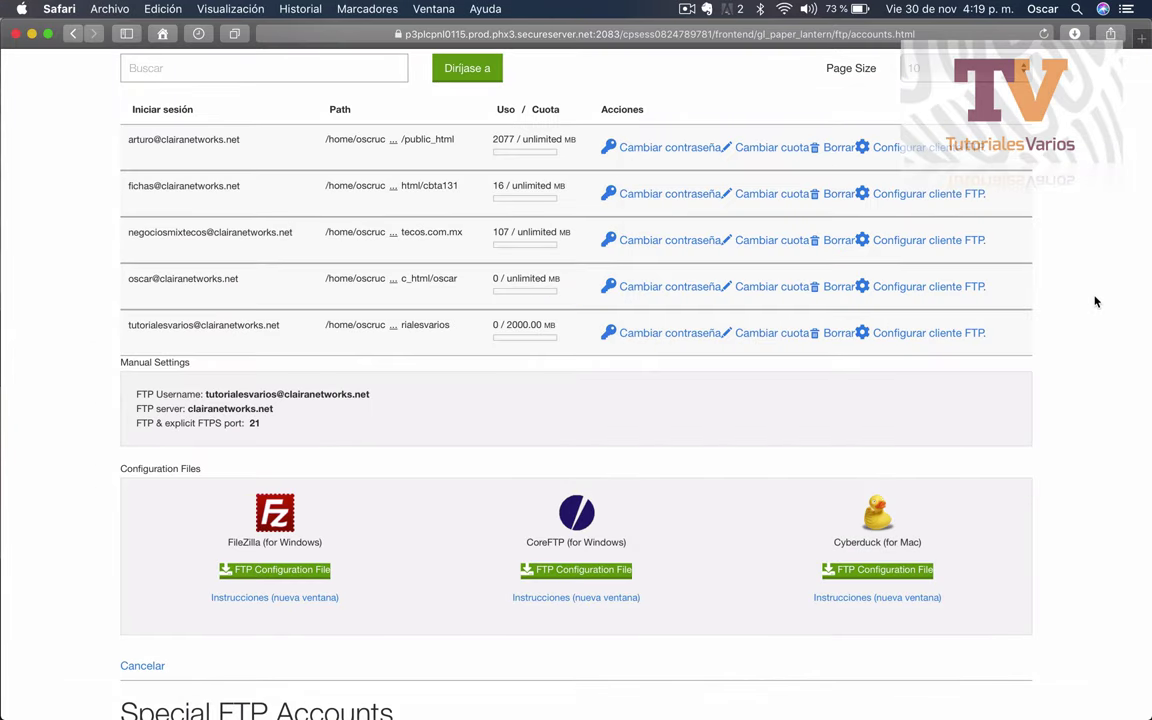
{"action": "scroll", "coordinate": [390, 300], "scroll_direction": "down", "scroll_amount": 3}
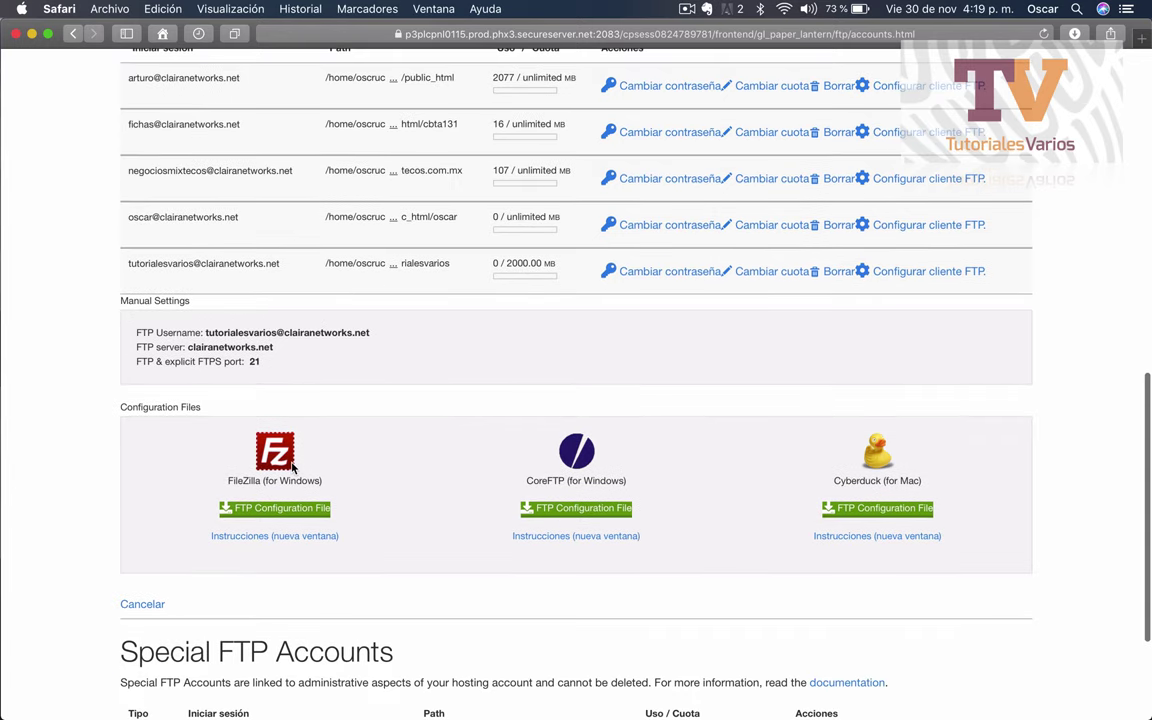
{"action": "scroll", "coordinate": [635, 440], "scroll_direction": "down", "scroll_amount": 5}
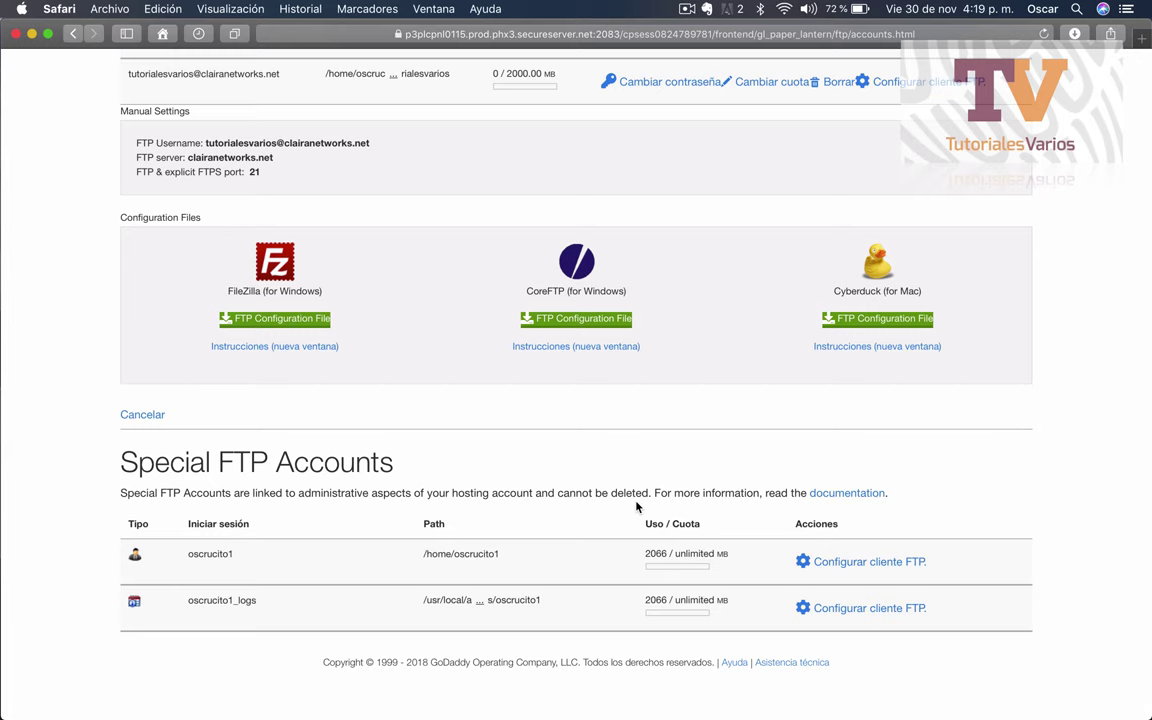
{"action": "scroll", "coordinate": [636, 507], "scroll_direction": "up", "scroll_amount": 10}
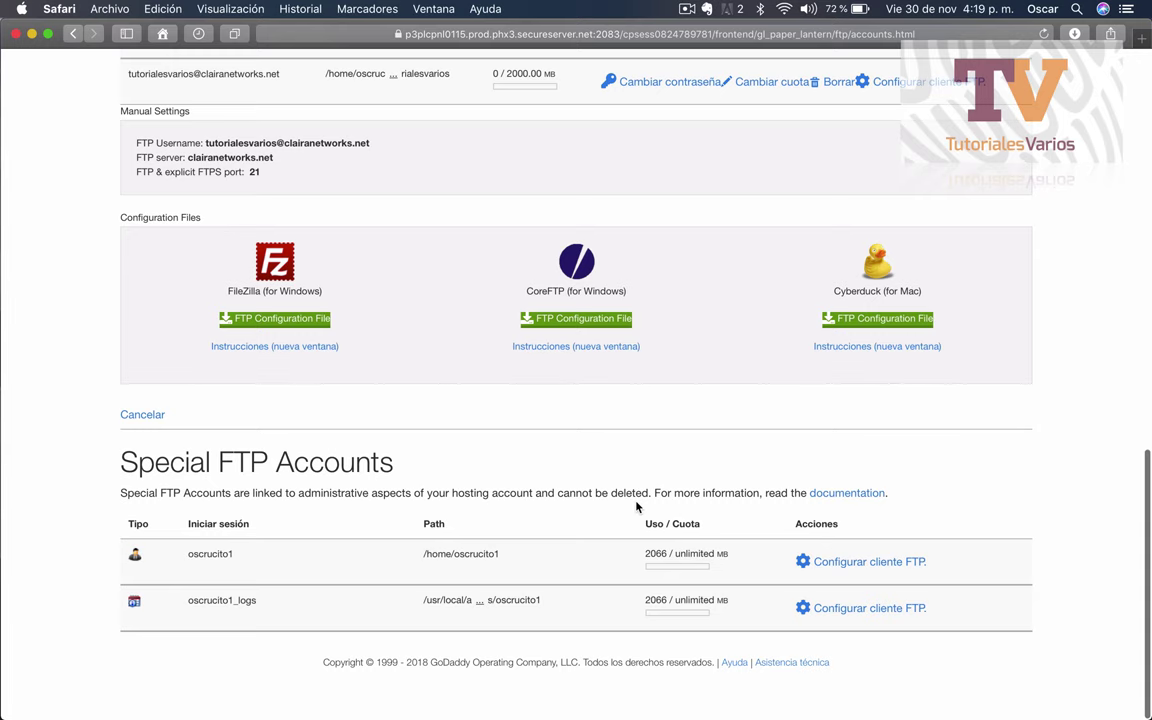